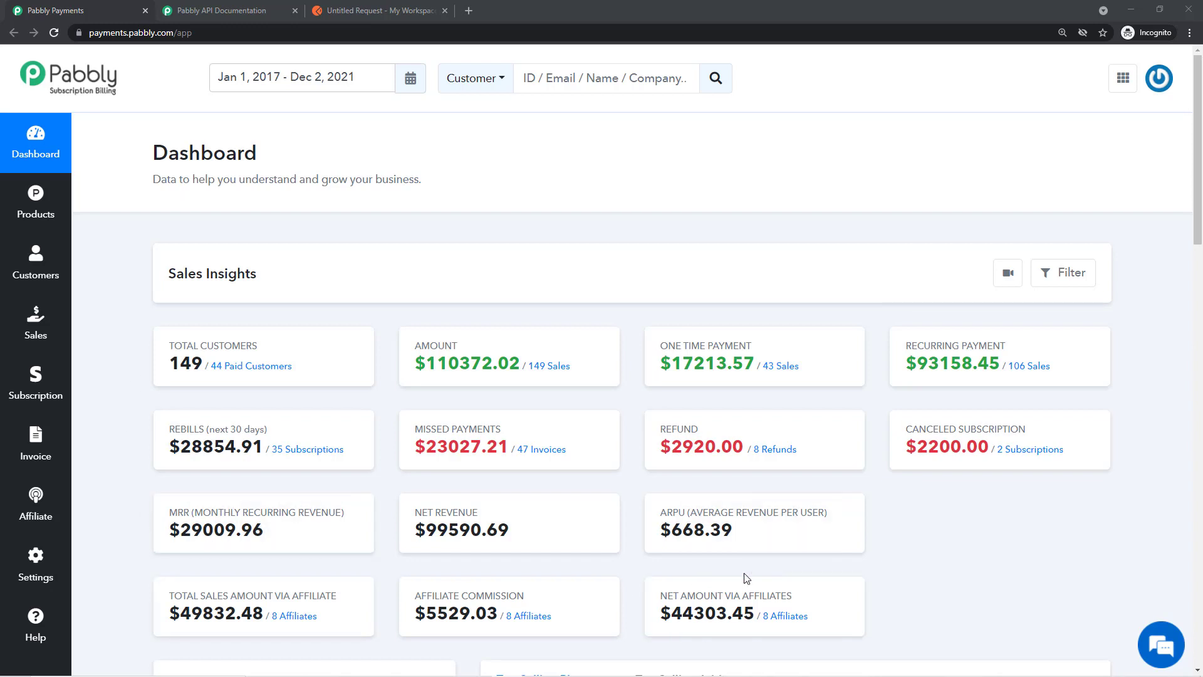
Step: Open the account's own subscription from the profile, review the client portal's contact details, and close the portal
click(1158, 92)
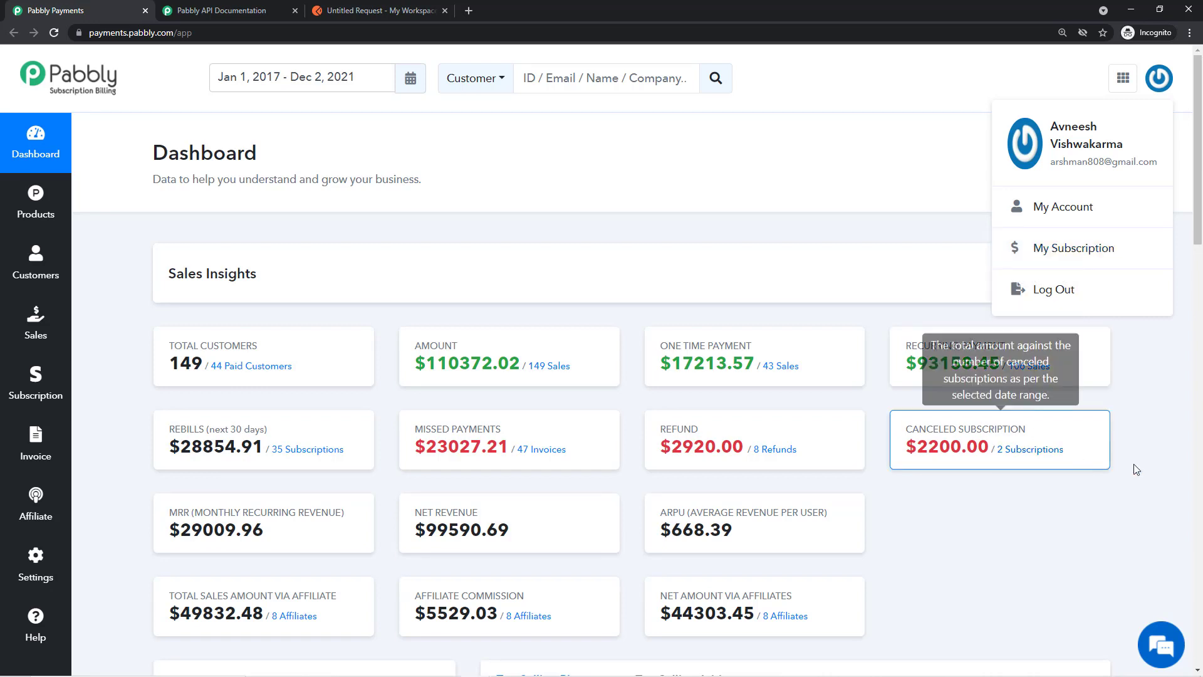
click(1076, 249)
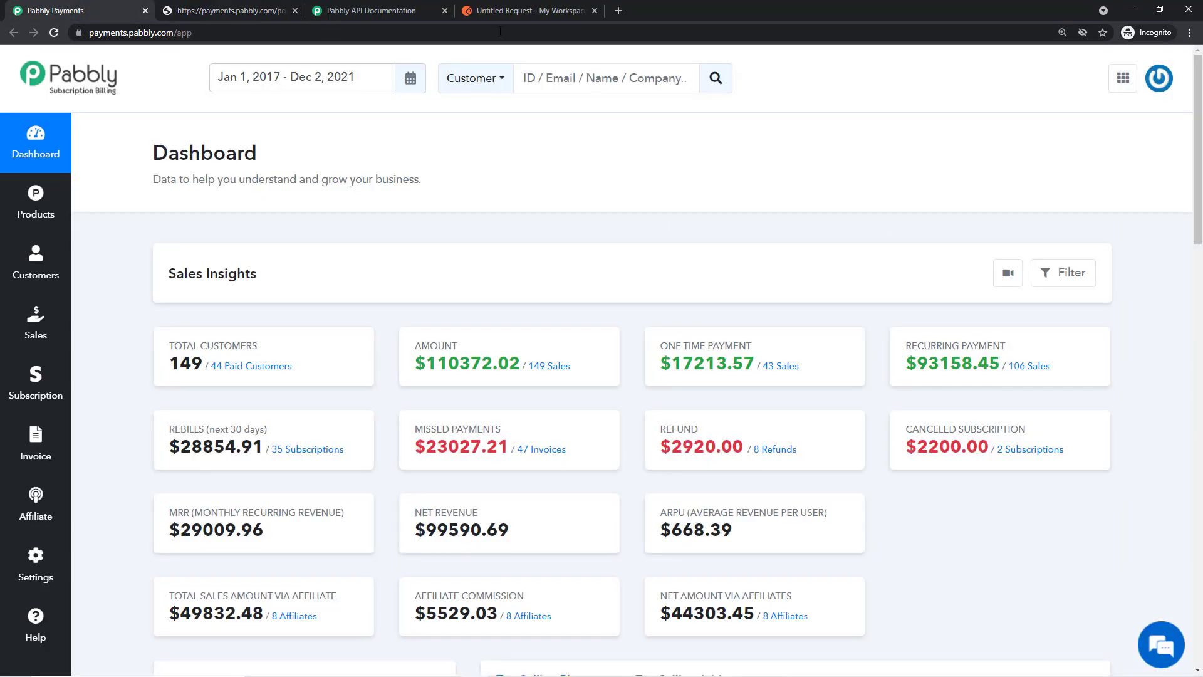
click(1160, 78)
click(287, 8)
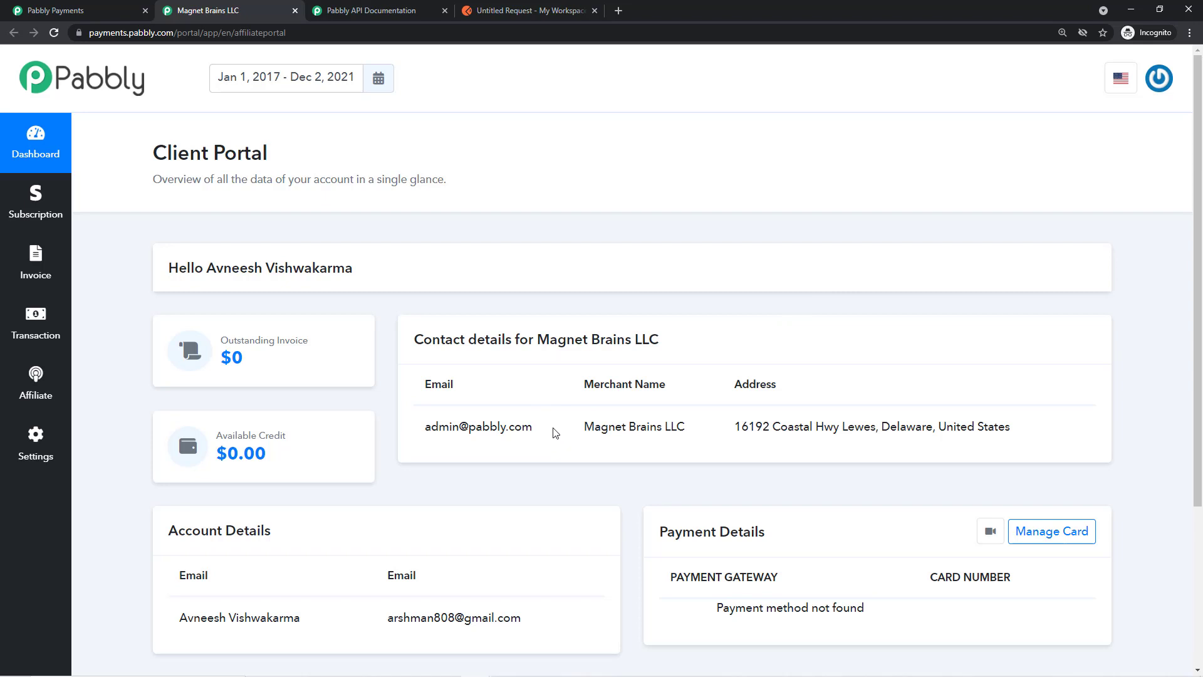
drag(522, 426, 482, 426)
click(519, 285)
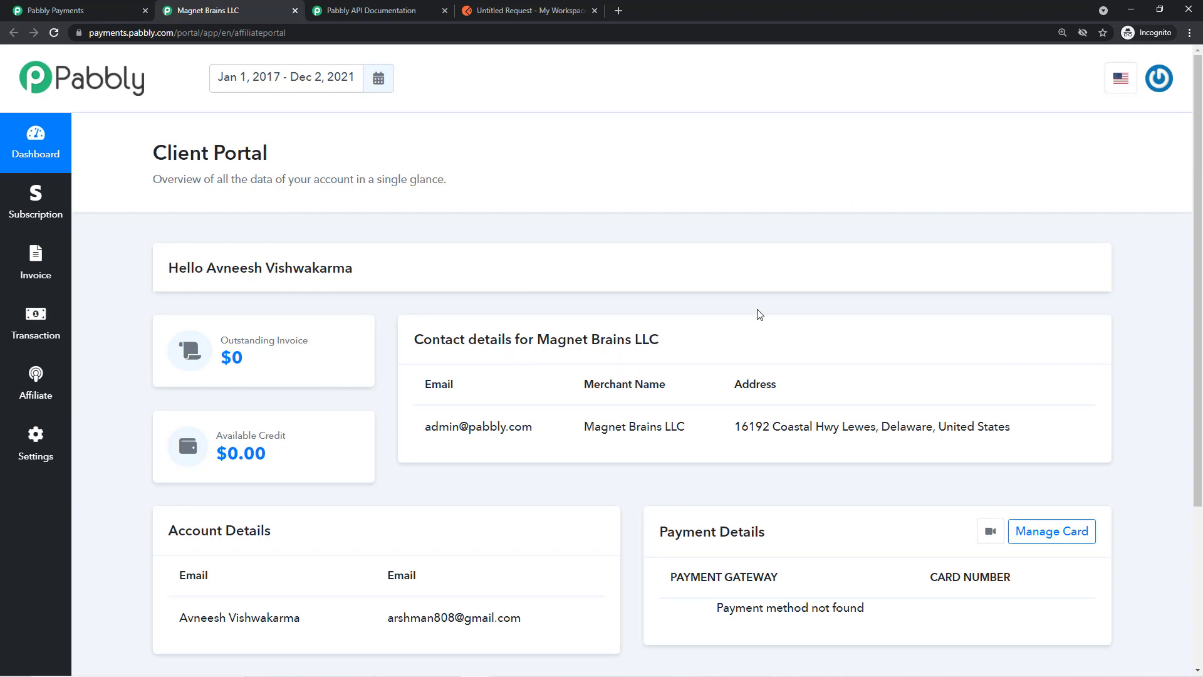
click(295, 11)
Step: In the Pabbly API Documentation, examine the attributes and authorization of the Create Client Portal API Session request
click(216, 11)
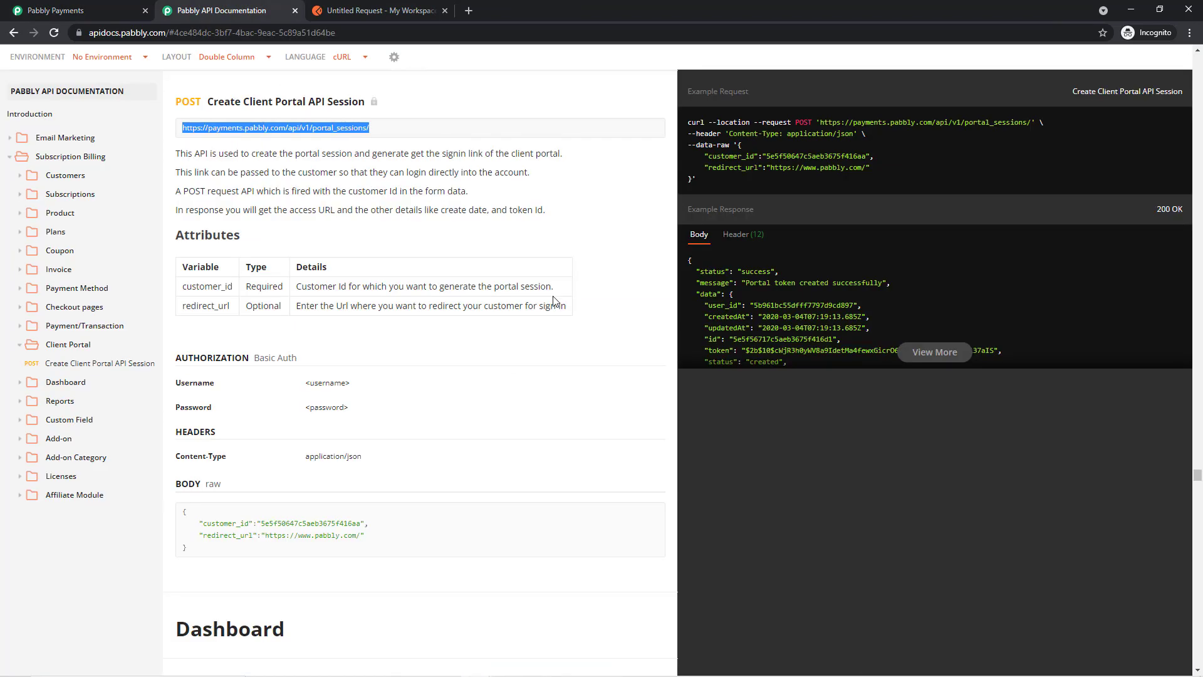
click(552, 301)
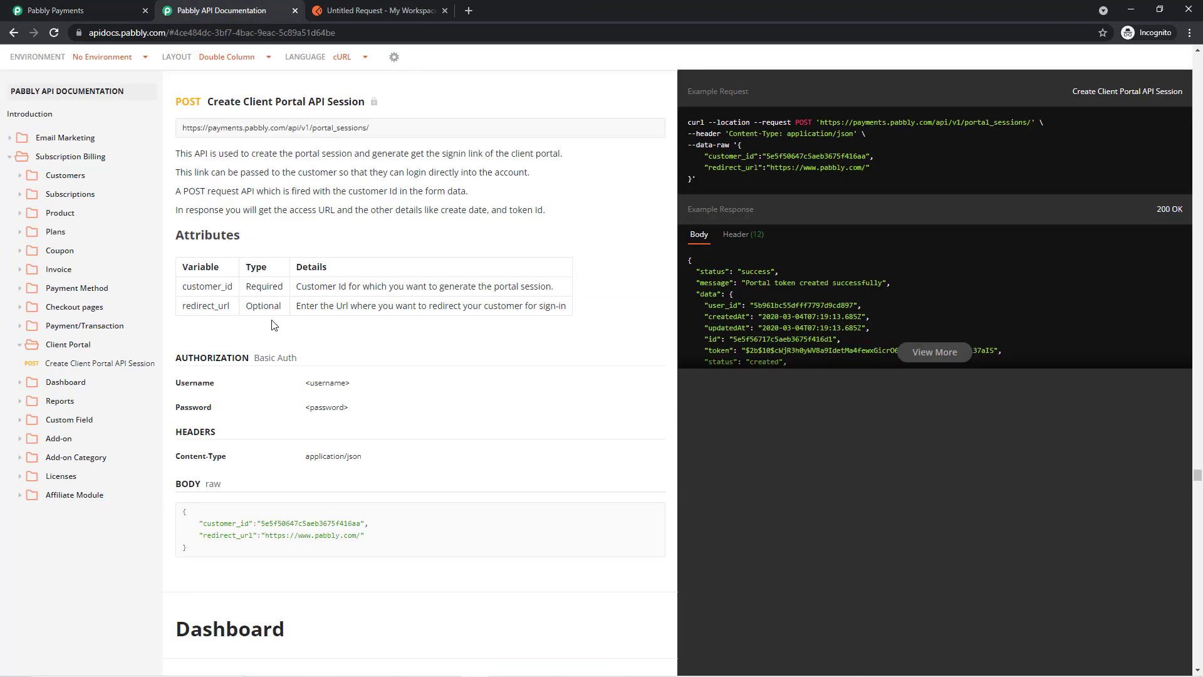
scroll(272, 321, up, 2)
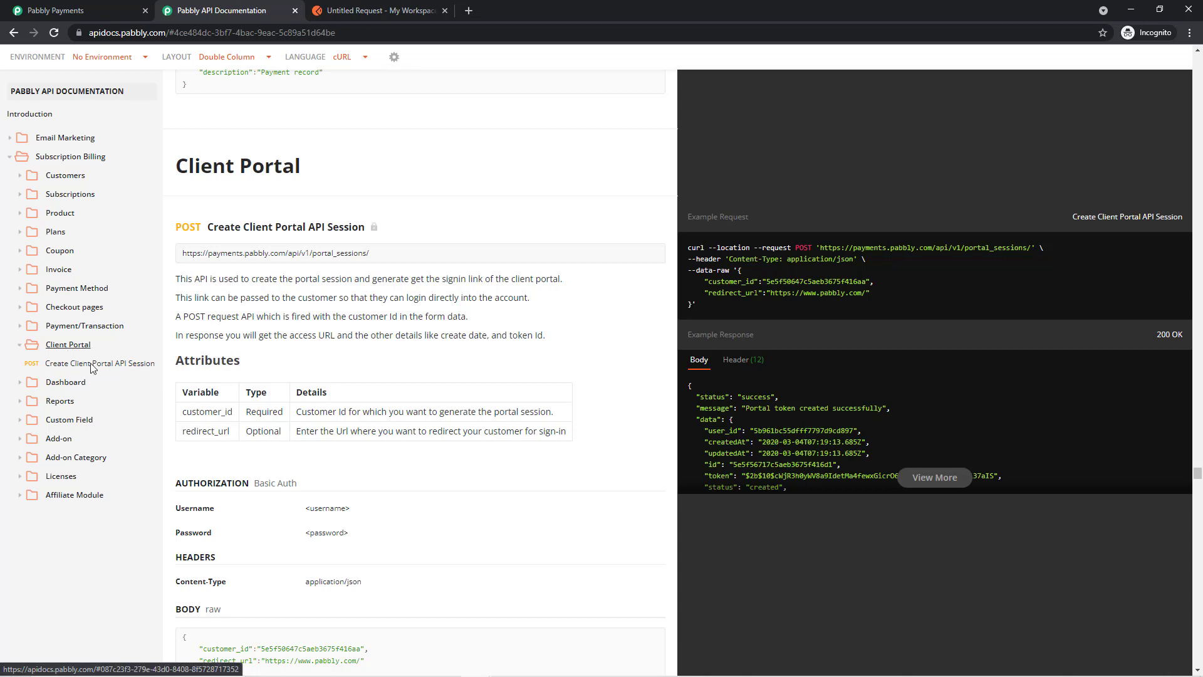
click(112, 366)
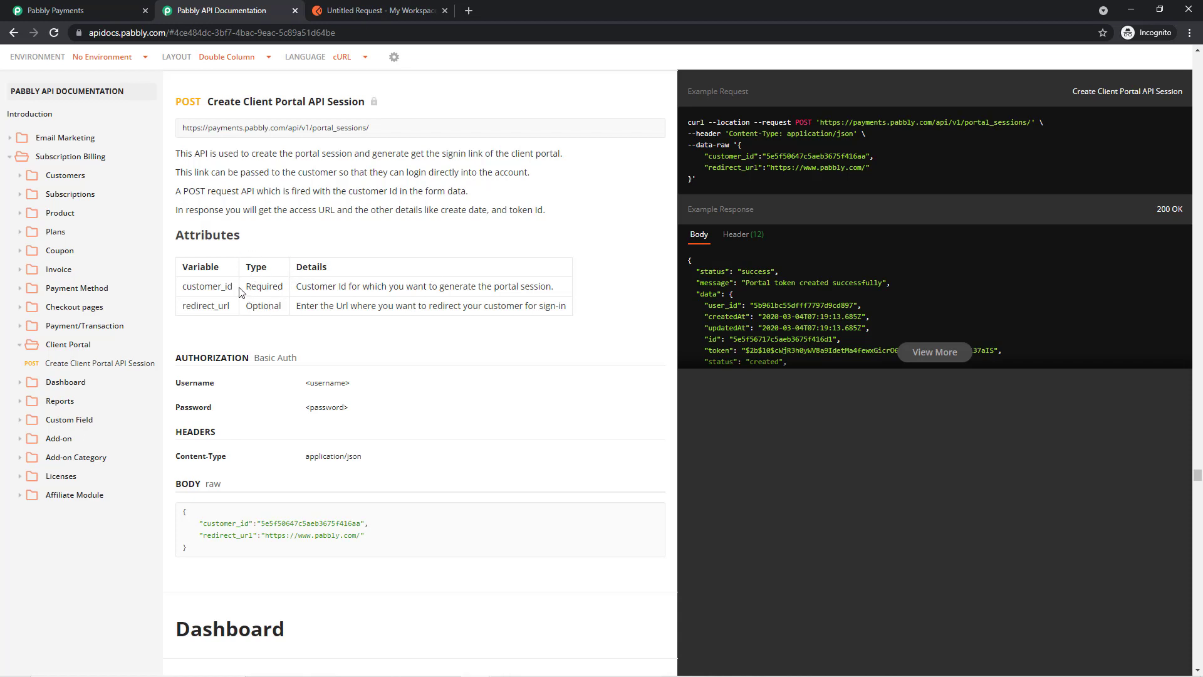
drag(238, 290, 183, 290)
drag(353, 407, 255, 390)
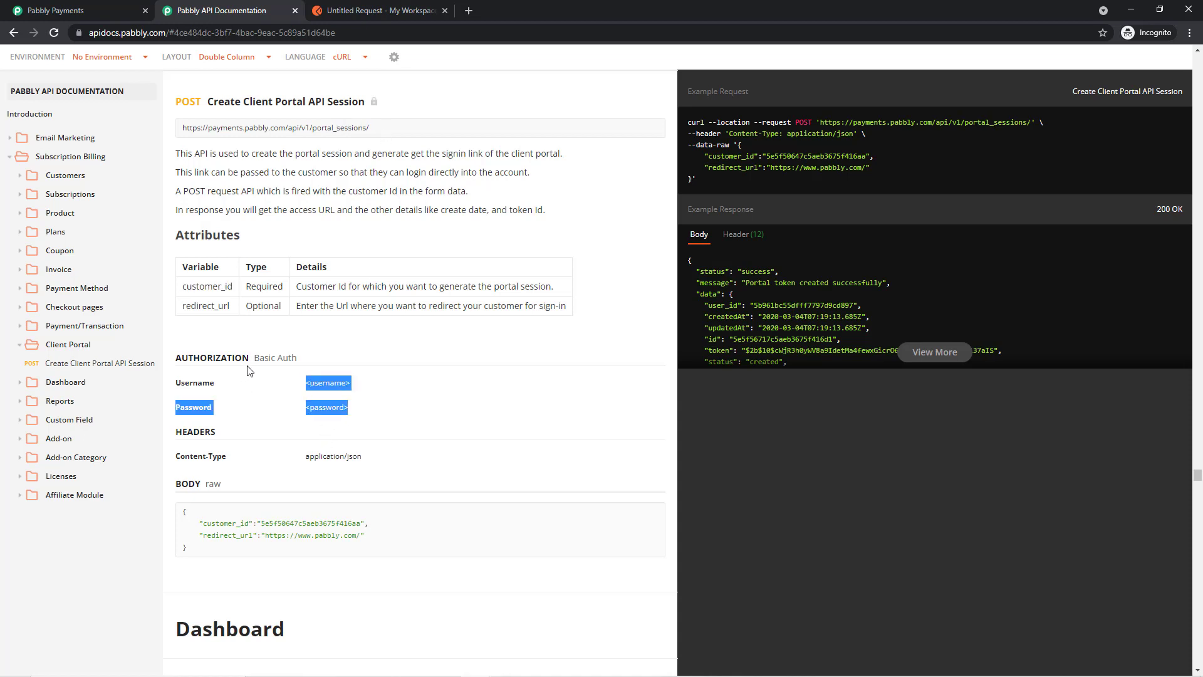
click(285, 370)
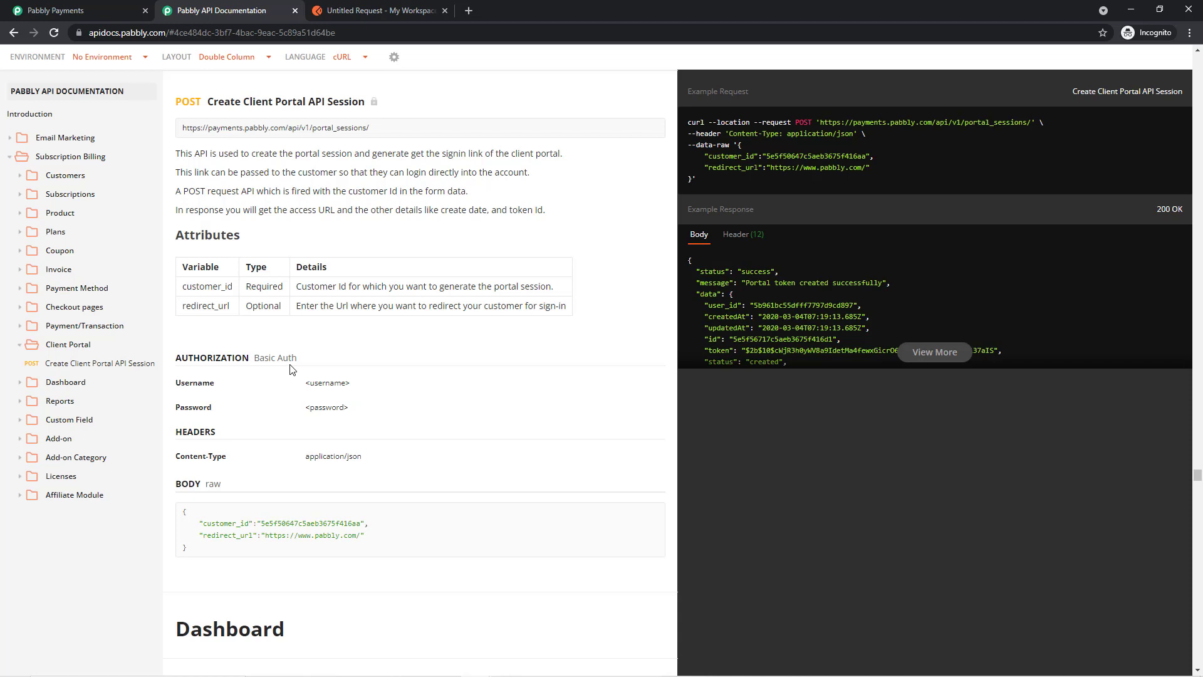
Step: Copy the Create Client Portal API Session endpoint URL and paste it as the POST request URL in Postman
scroll(290, 370, up, 2)
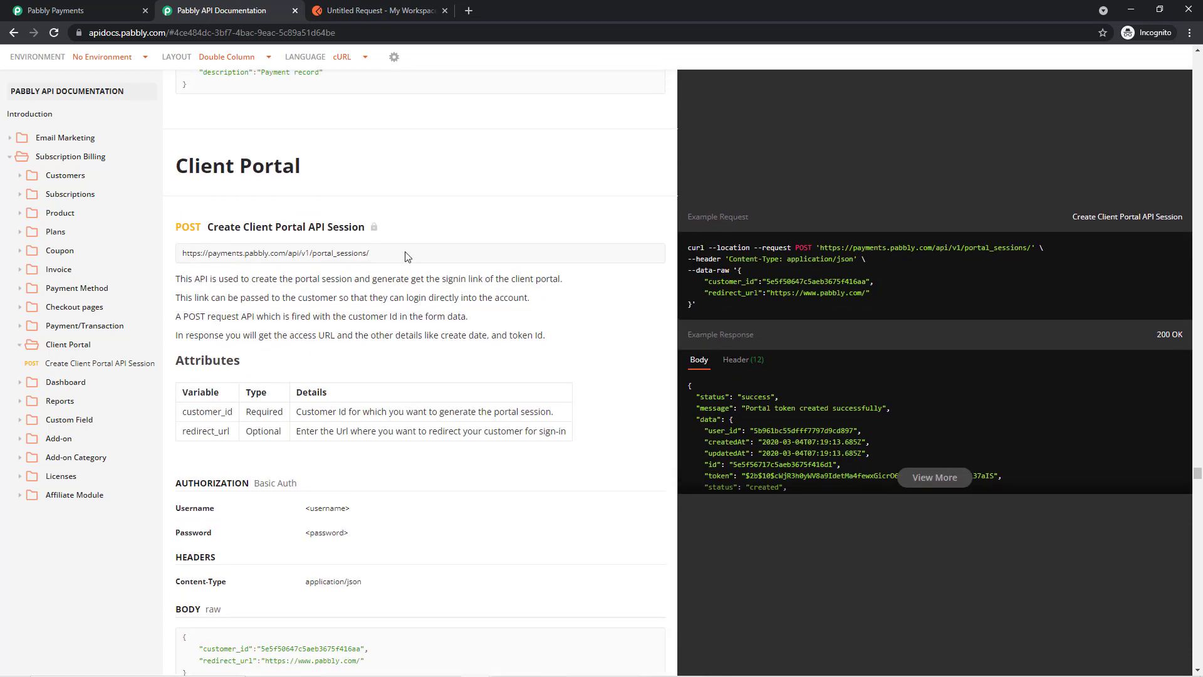
drag(405, 257, 181, 255)
key(ctrl+c)
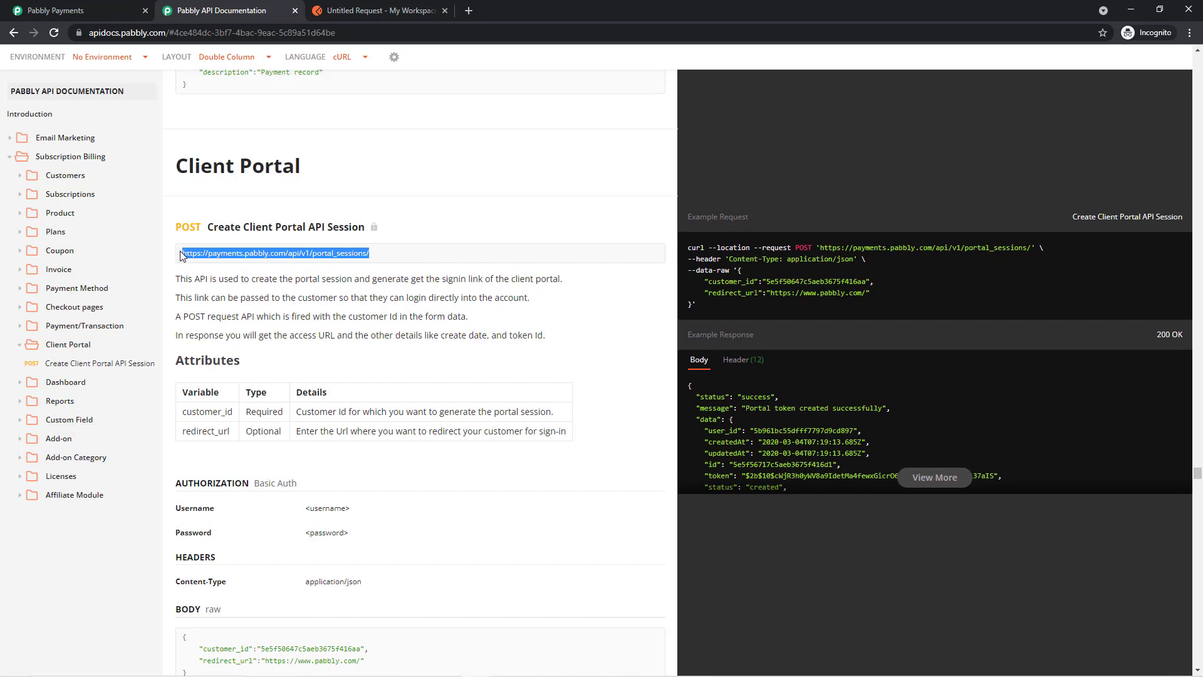
click(408, 10)
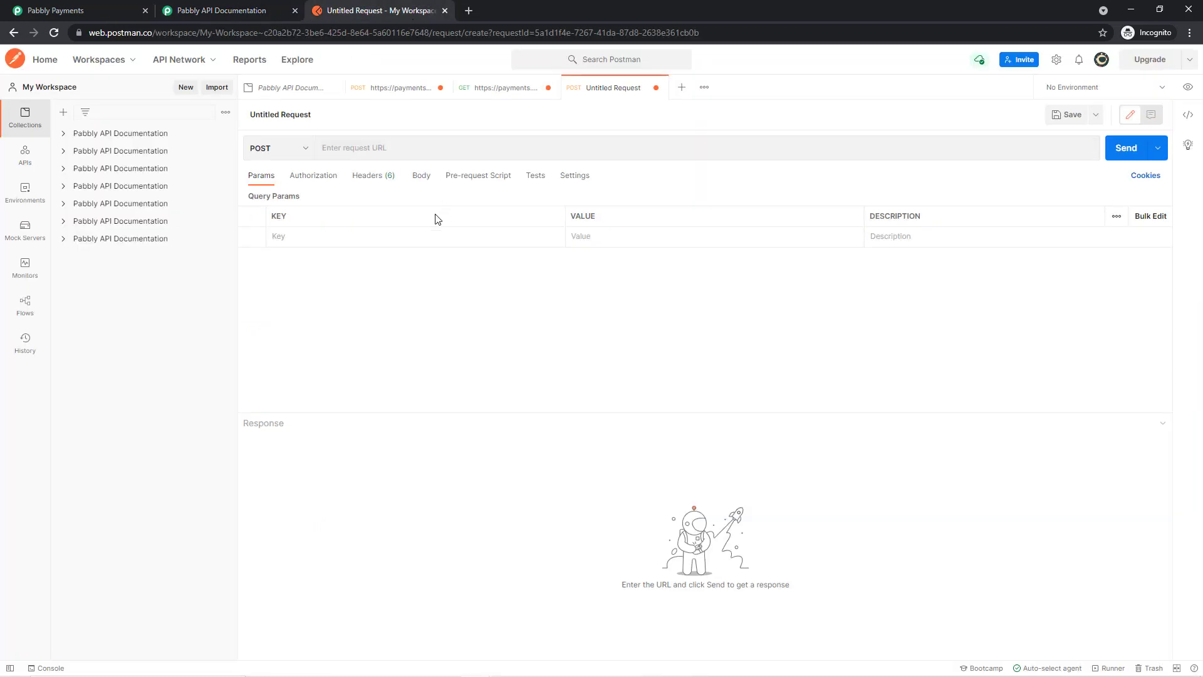
click(420, 148)
key(ctrl+v)
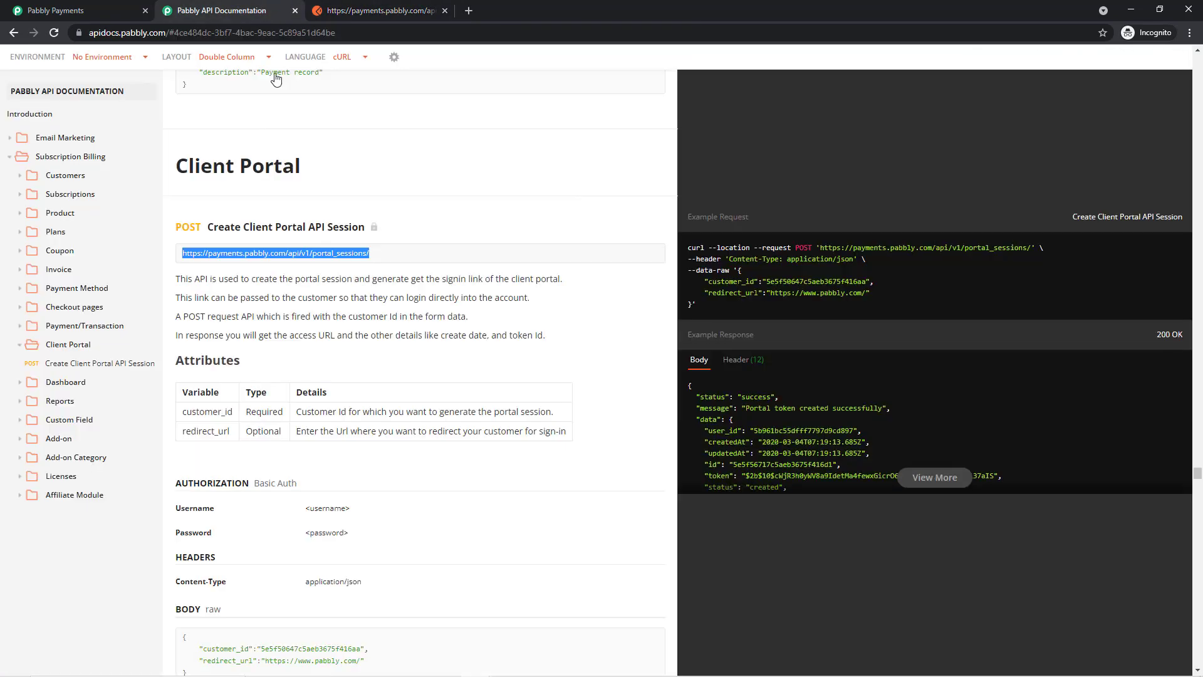
Step: Look up the required attribute in the API documentation and add customer_id as a query parameter key in Postman
click(259, 8)
drag(238, 417, 176, 421)
click(192, 421)
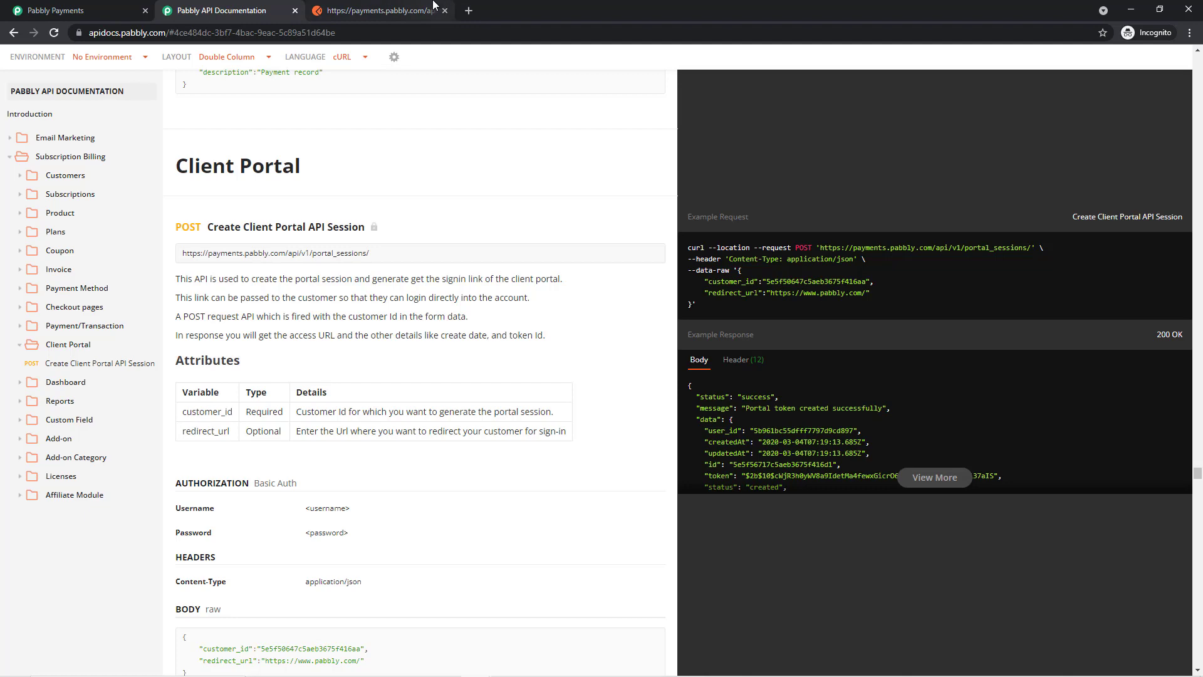
click(434, 7)
click(276, 8)
click(380, 10)
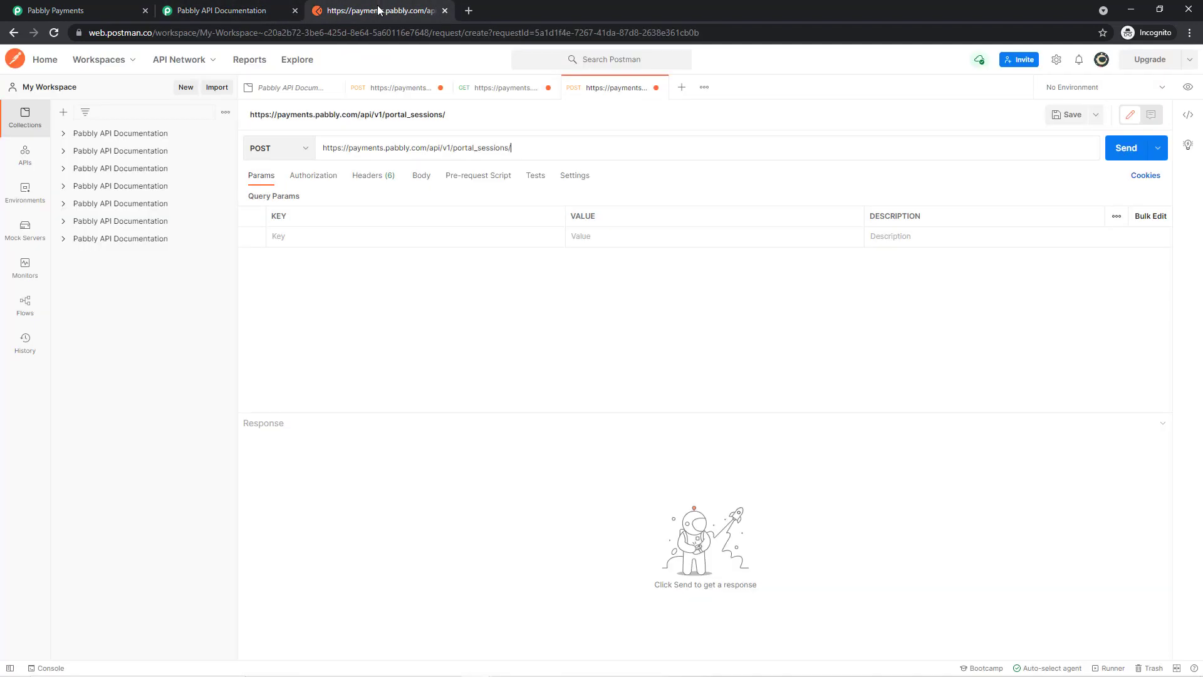
click(385, 239)
key(ctrl+v)
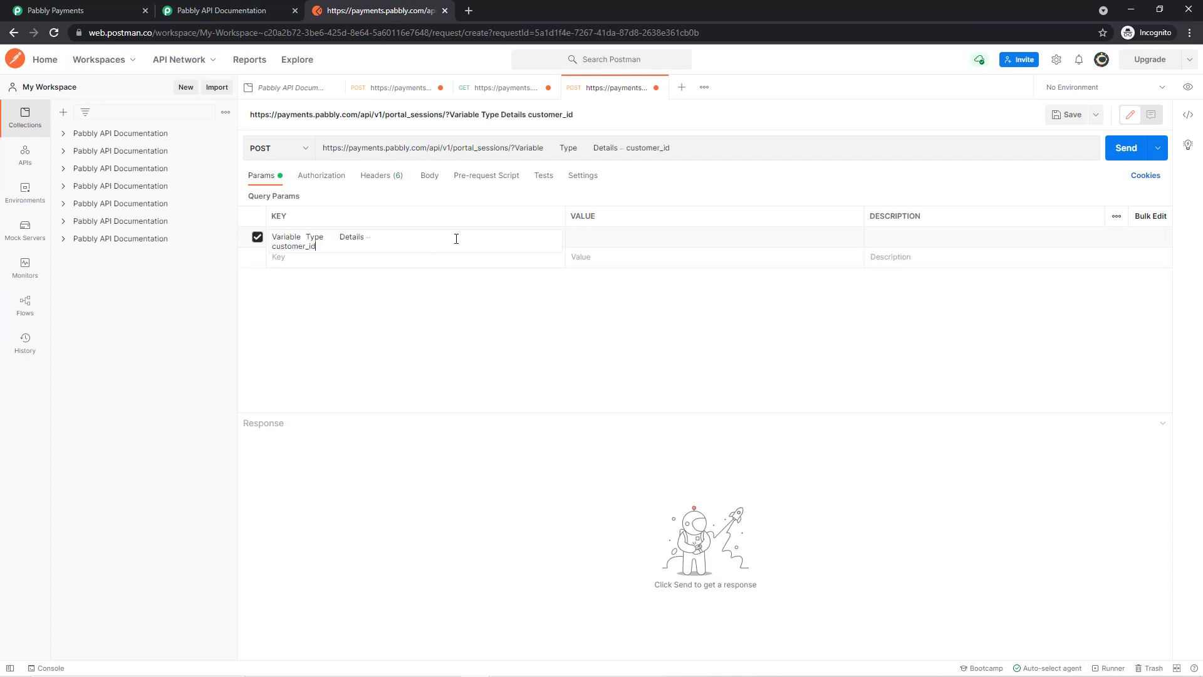
key(ctrl+z)
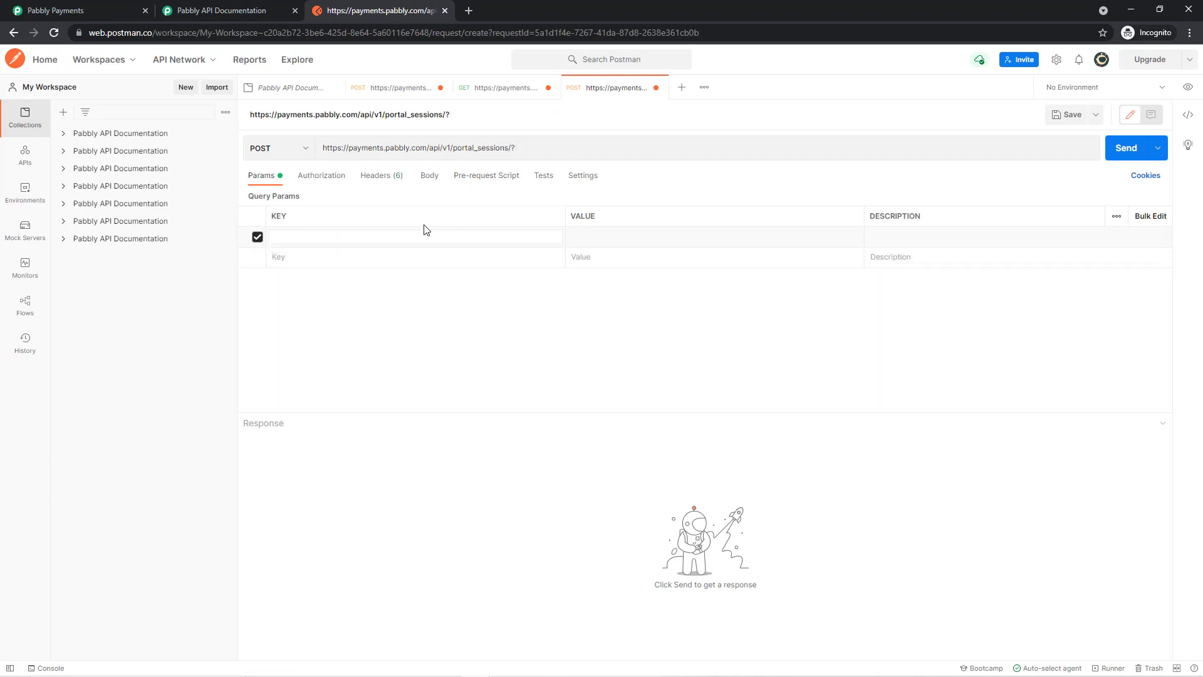
text(customer_id)
Step: Switch to Pabbly Payments and open the customer list to find the Nov 18, 2021 customer
click(43, 10)
click(41, 278)
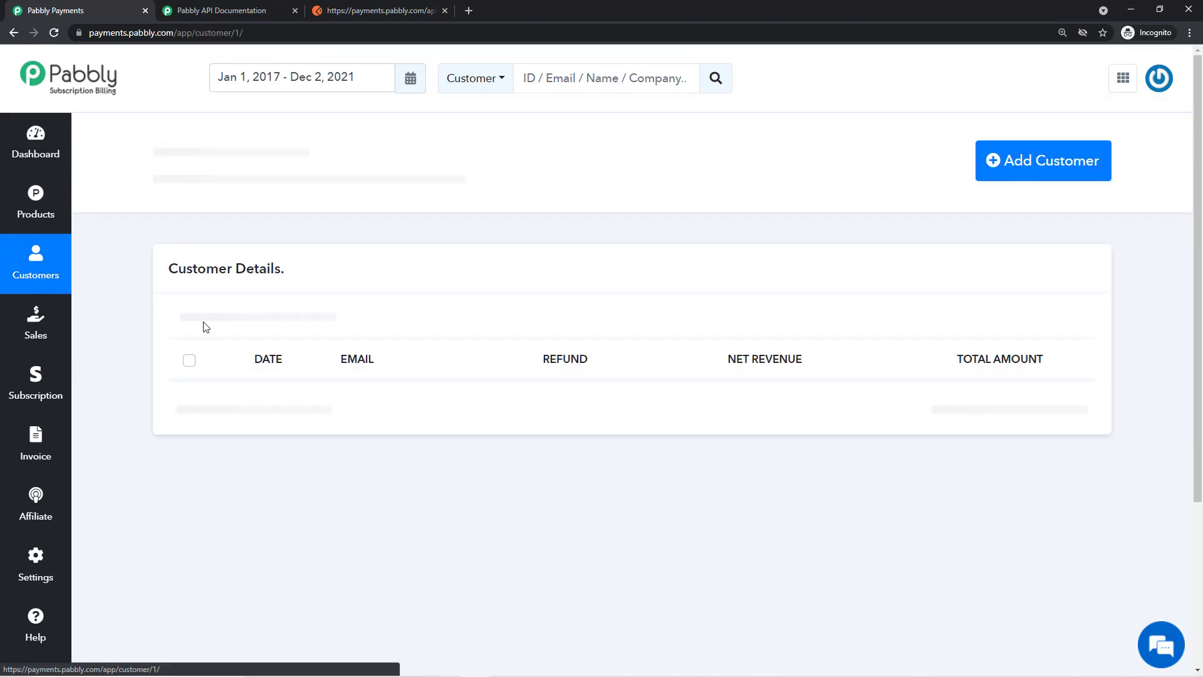
scroll(510, 354, down, 2)
scroll(511, 354, down, 6)
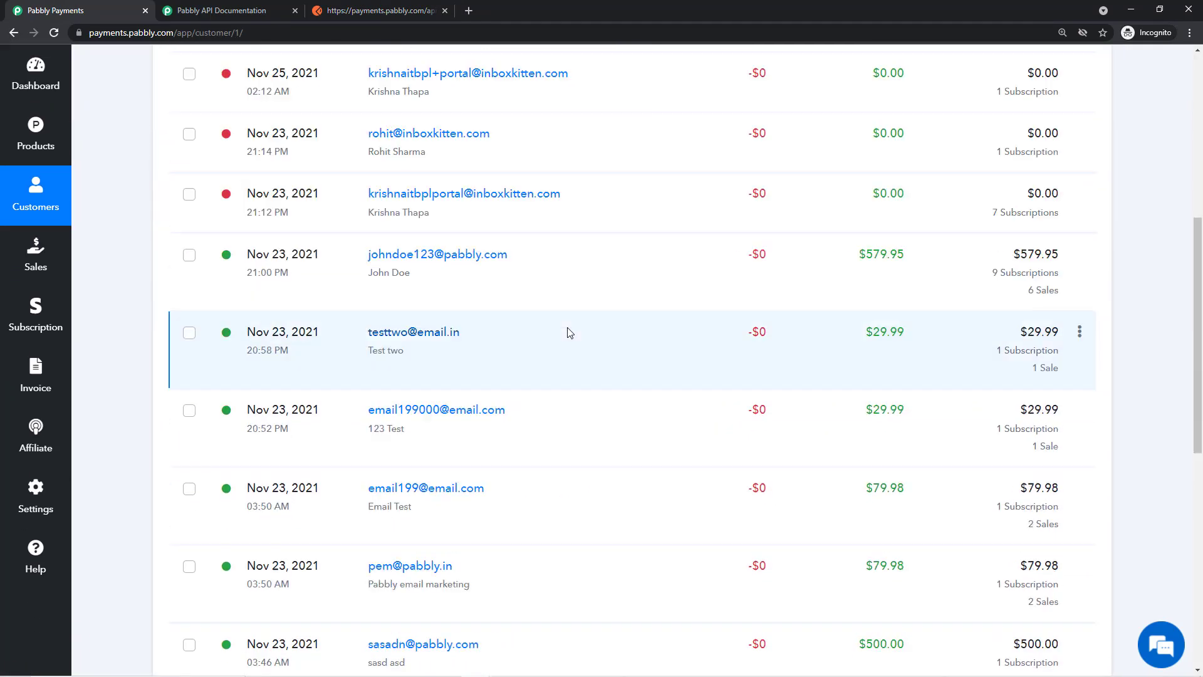
scroll(419, 428, down, 5)
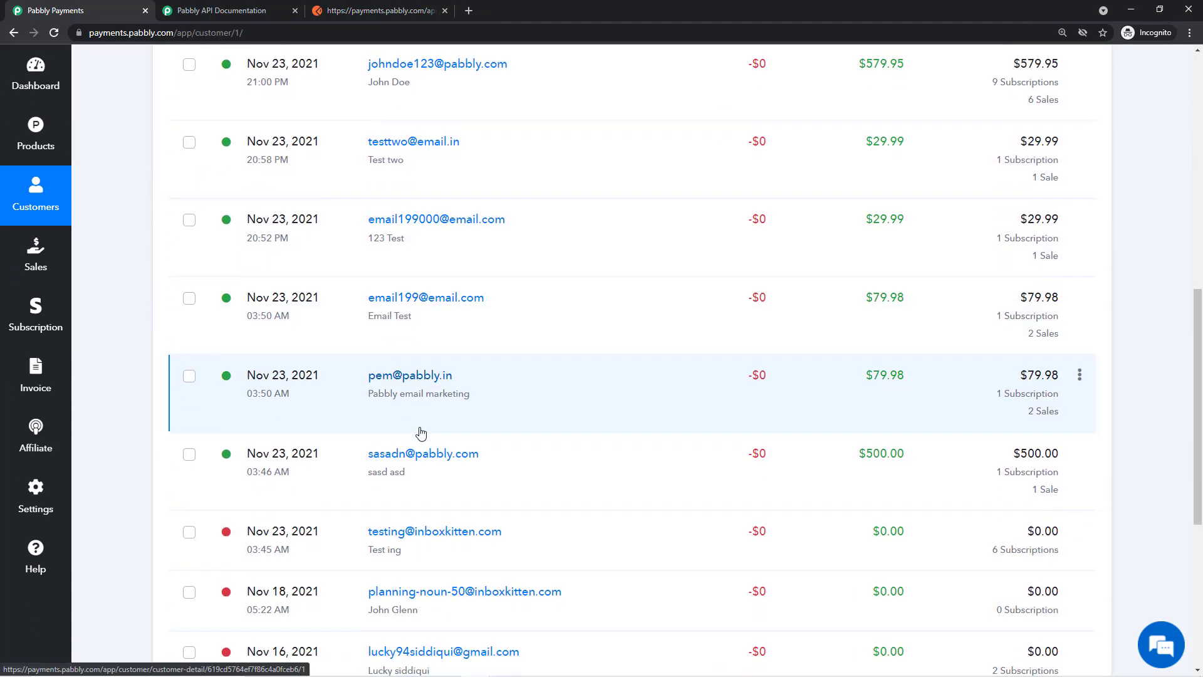
scroll(438, 370, down, 3)
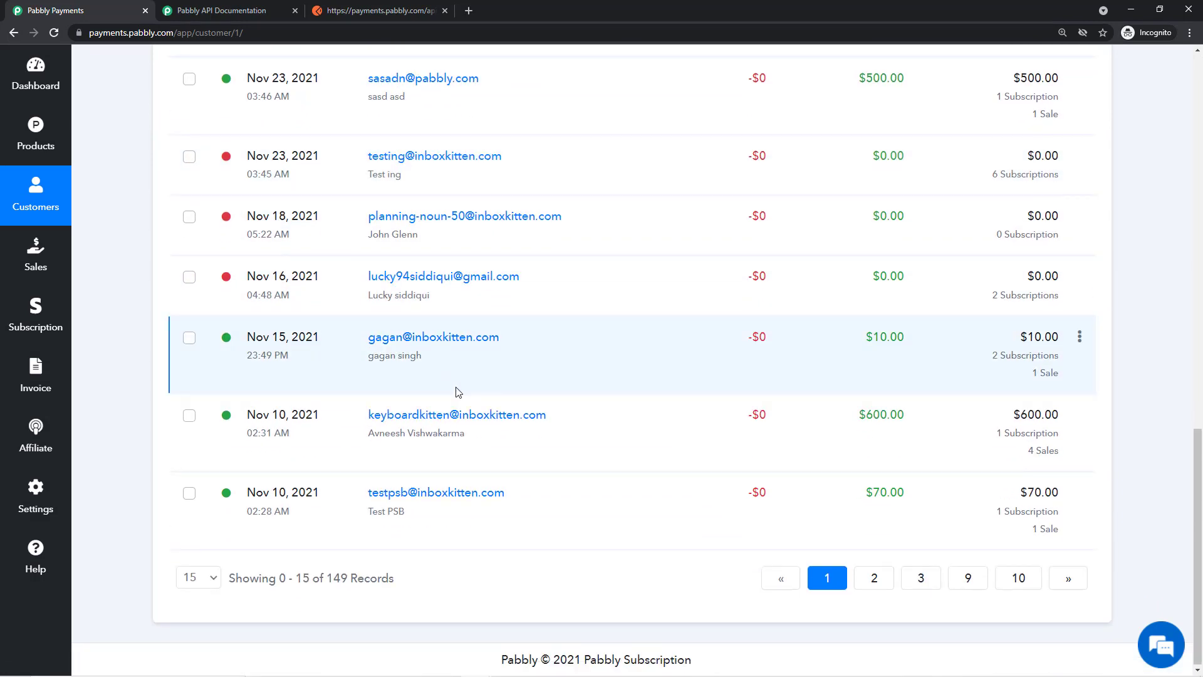
click(483, 217)
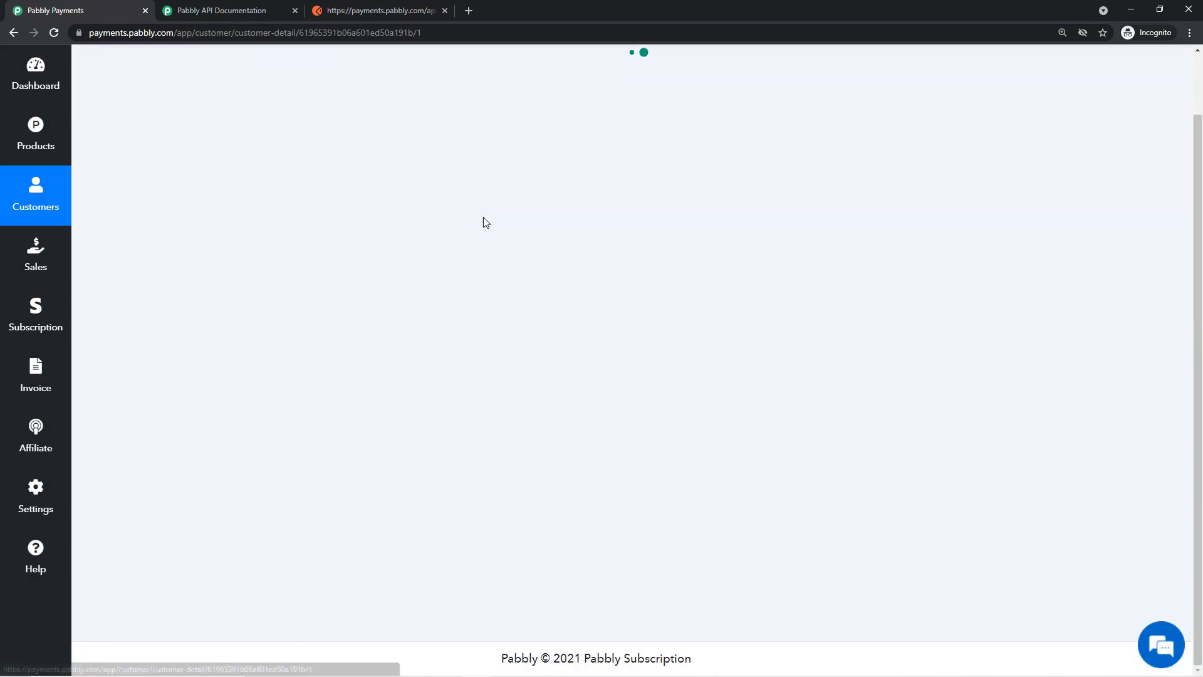
scroll(771, 428, up, 9)
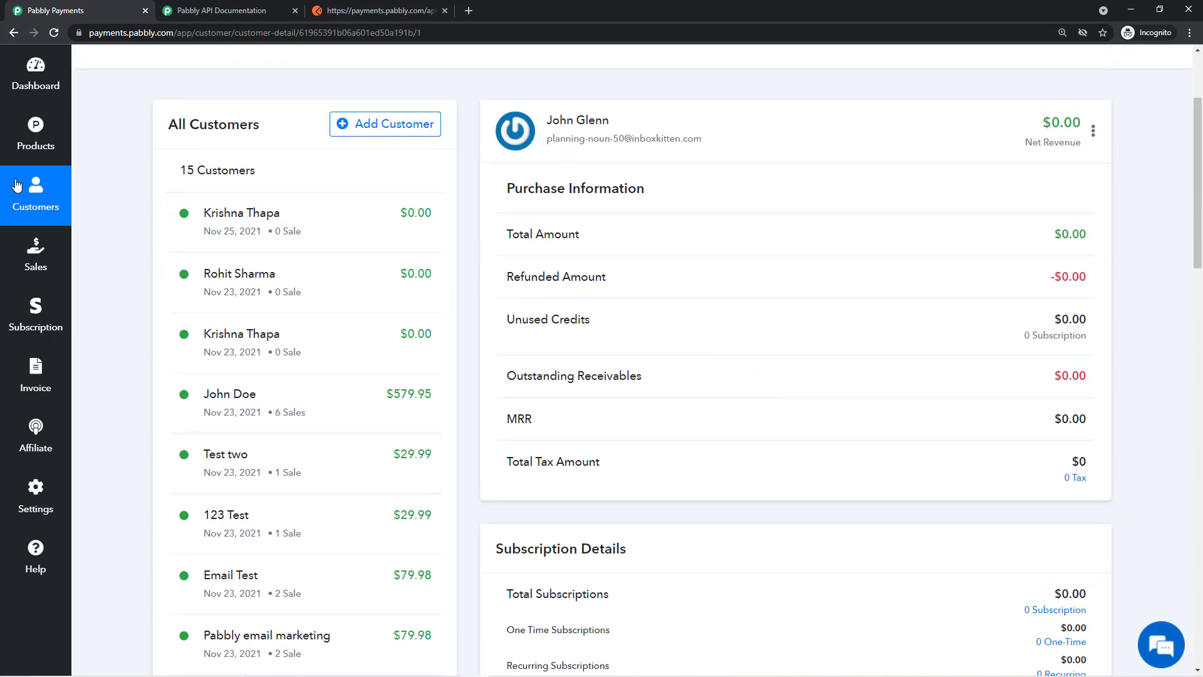
click(41, 198)
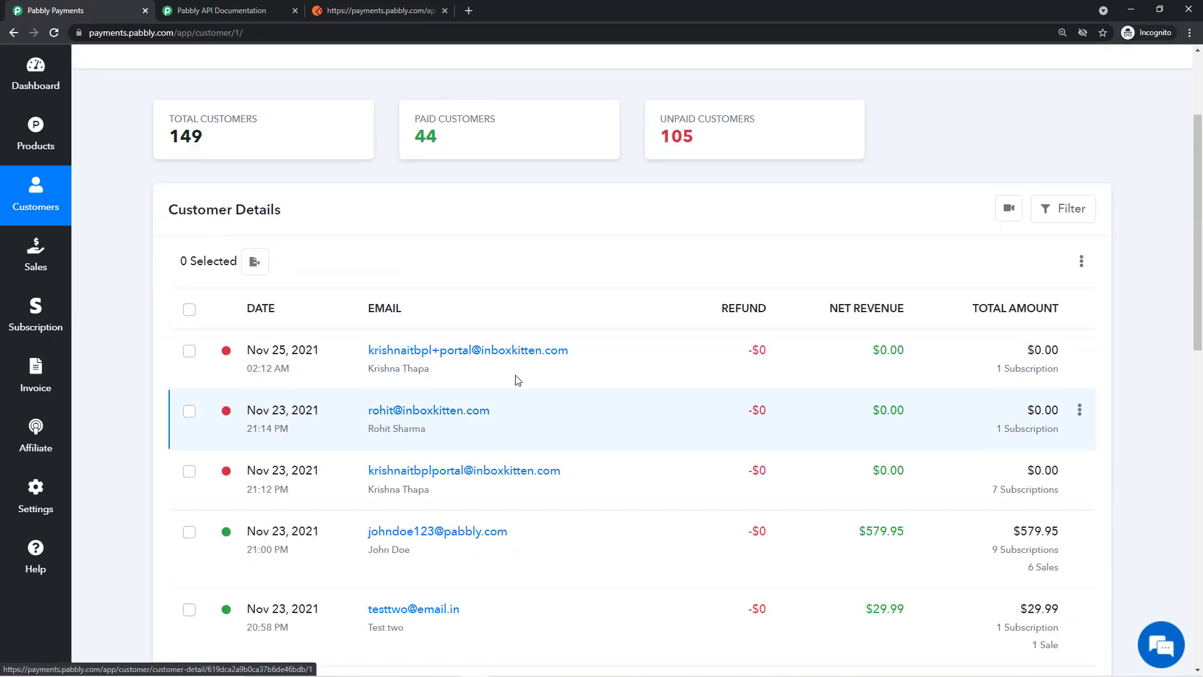
Step: Open the customer added on Nov 18, 2021 and copy the customer ID from the customer details
scroll(457, 430, down, 5)
scroll(457, 433, down, 6)
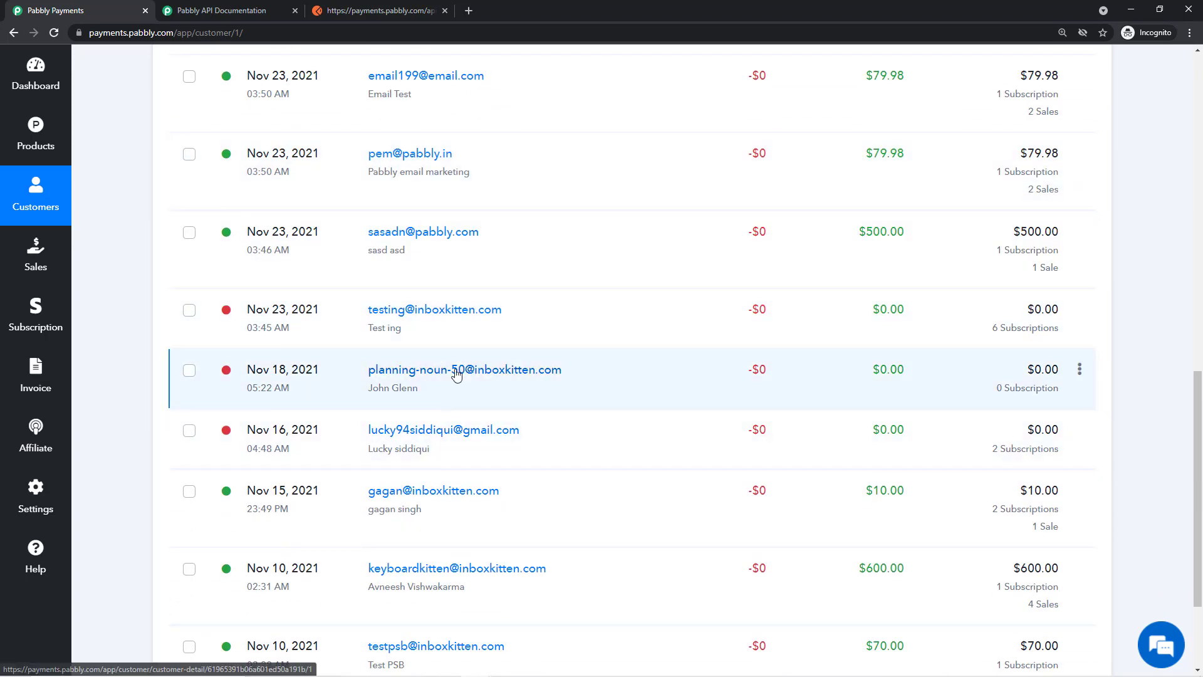
click(457, 371)
scroll(704, 425, up, 5)
scroll(726, 487, down, 7)
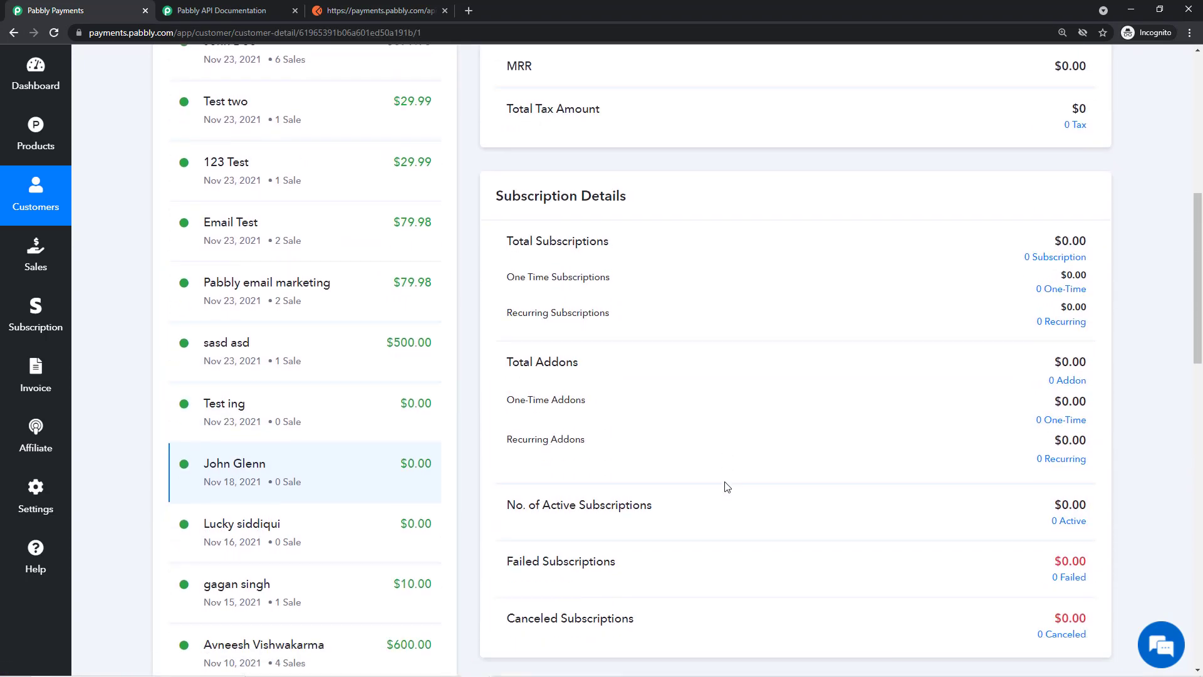
mouse_move(950, 533)
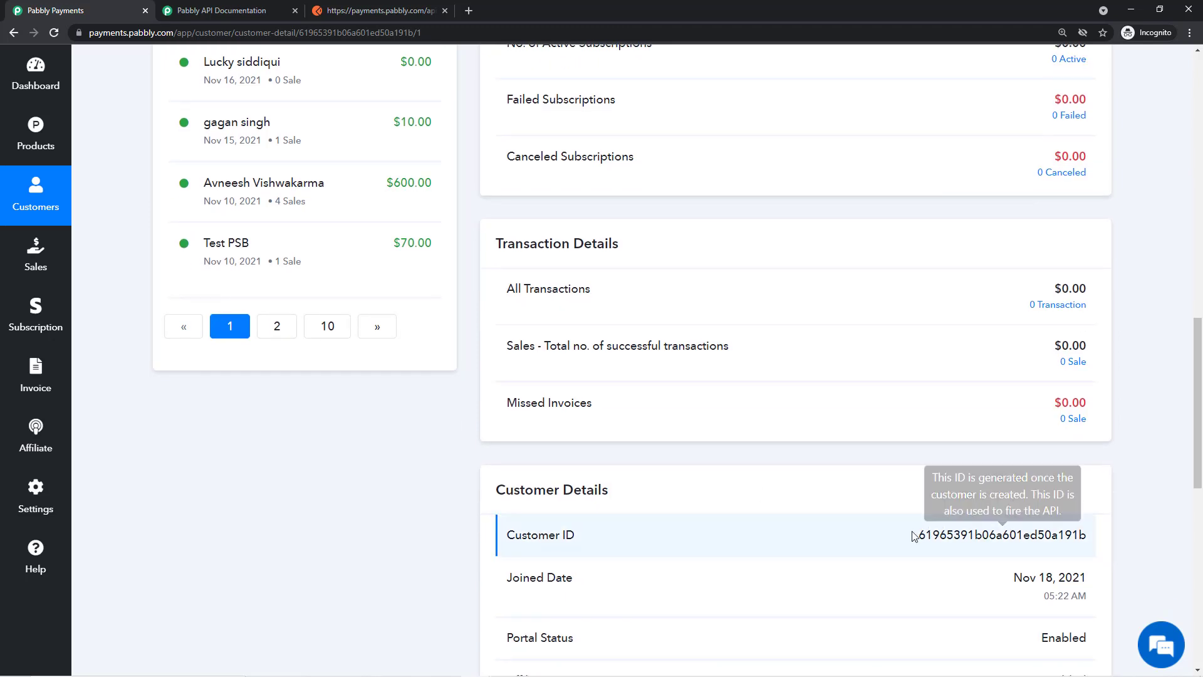
drag(917, 534, 1093, 538)
key(ctrl+c)
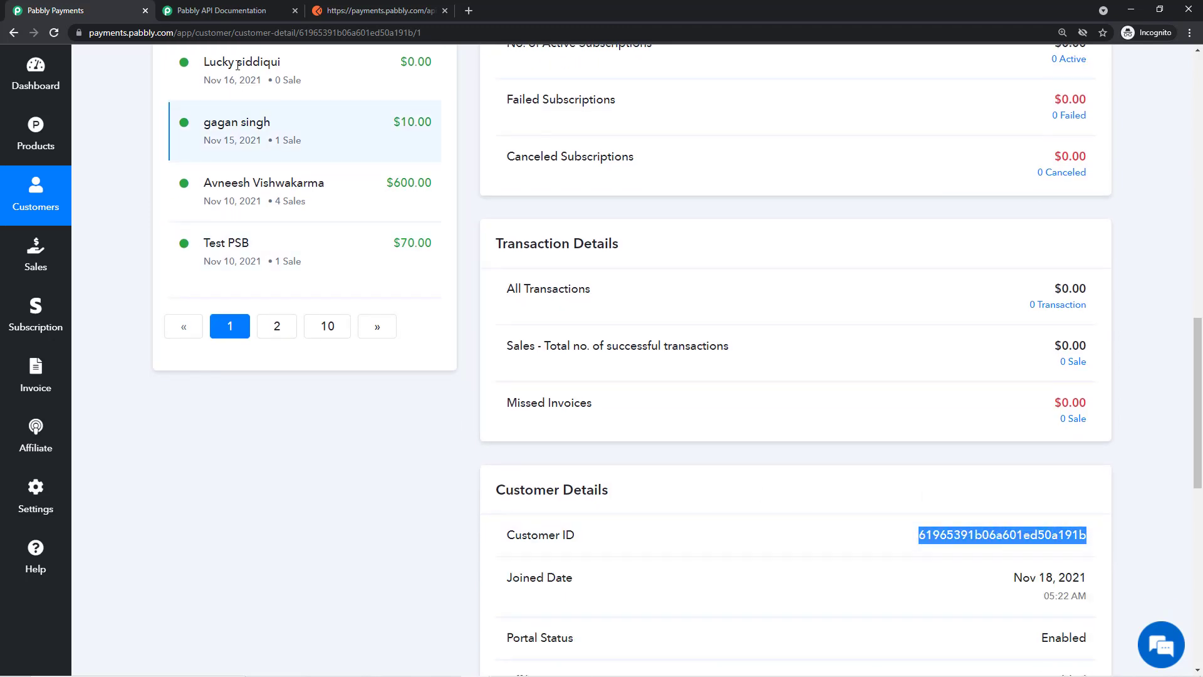
Step: Return to Postman and paste the copied customer ID as the value of the customer_id parameter
click(363, 5)
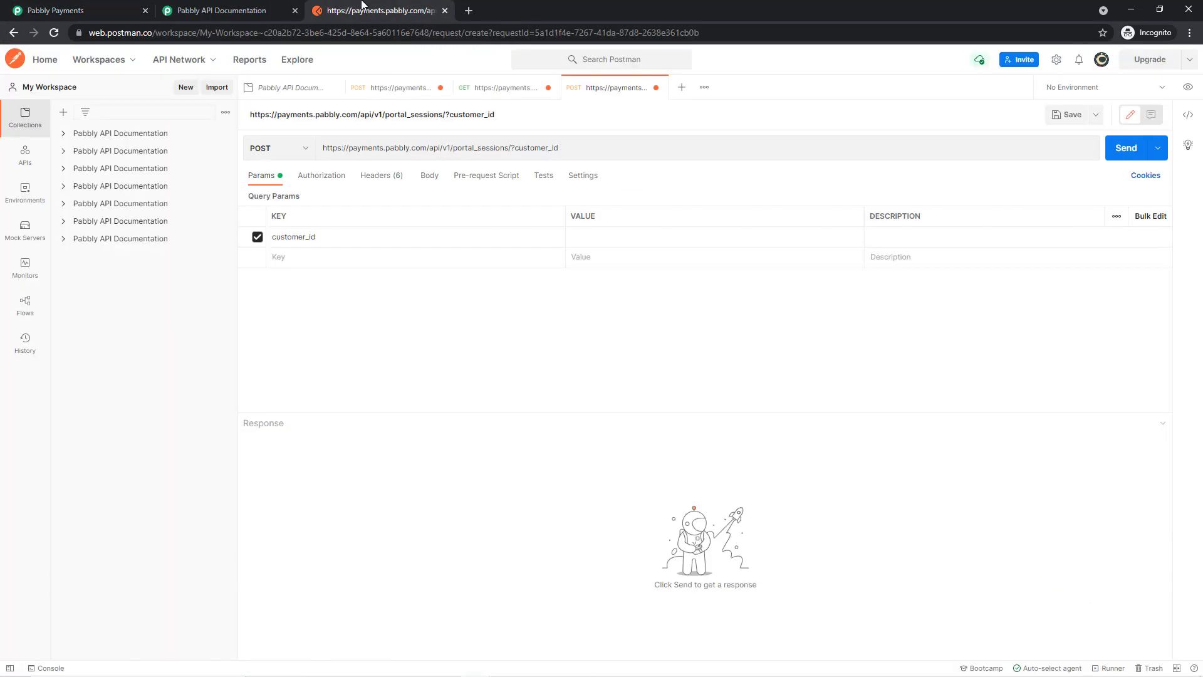
click(597, 240)
key(ctrl+v)
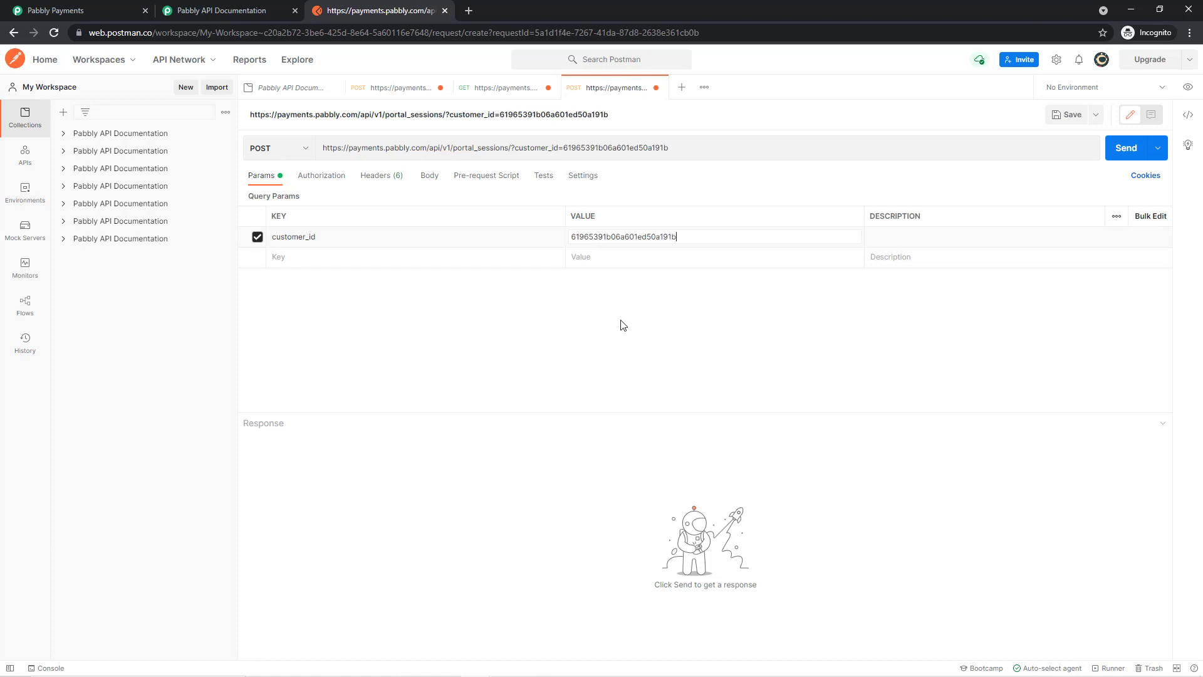
Step: Check the authorization method in the API documentation and set the Postman request's authorization type to Basic Auth
click(323, 178)
click(207, 9)
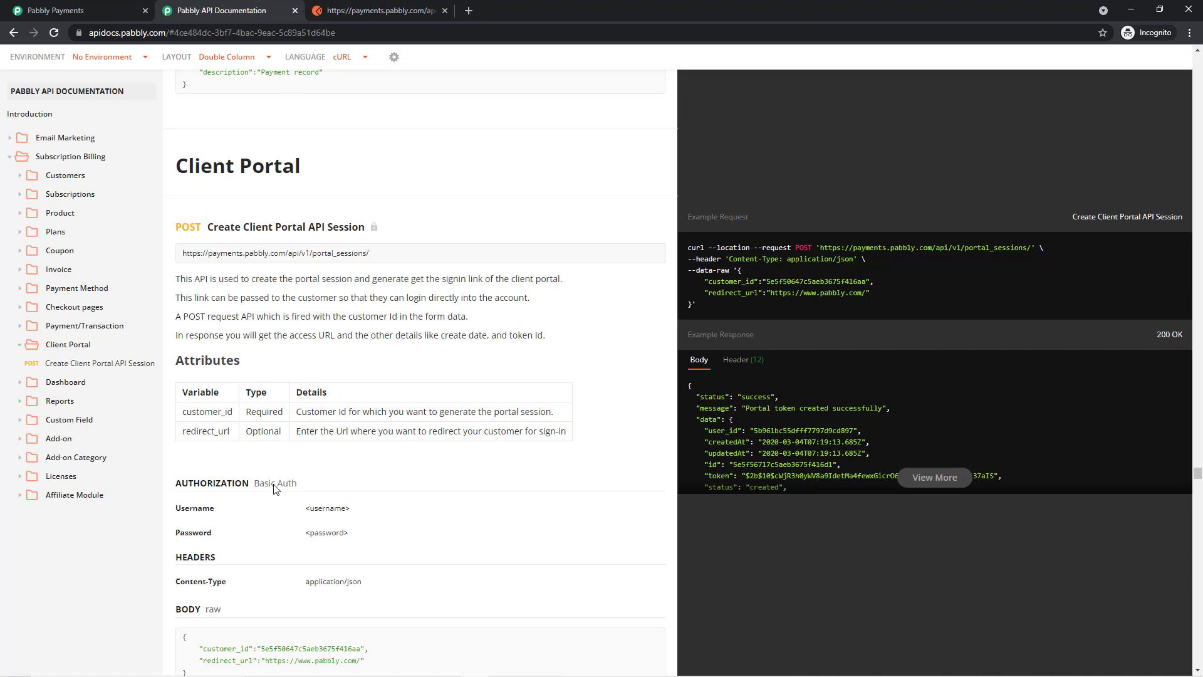
click(376, 11)
click(448, 212)
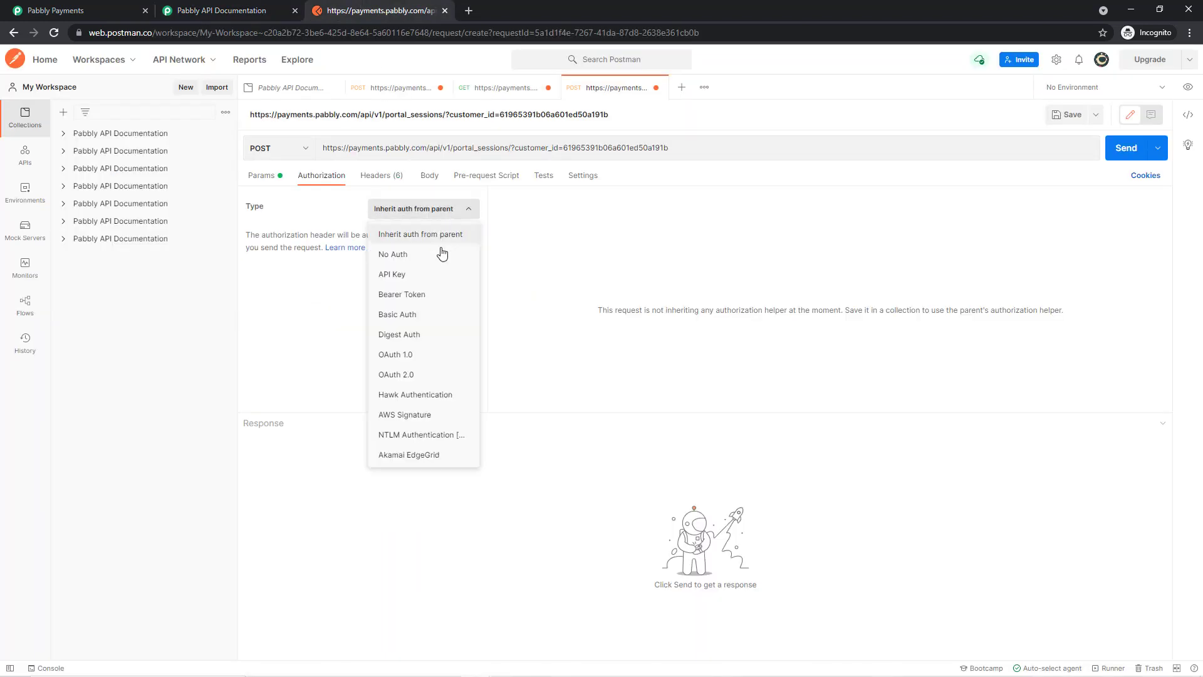
click(438, 322)
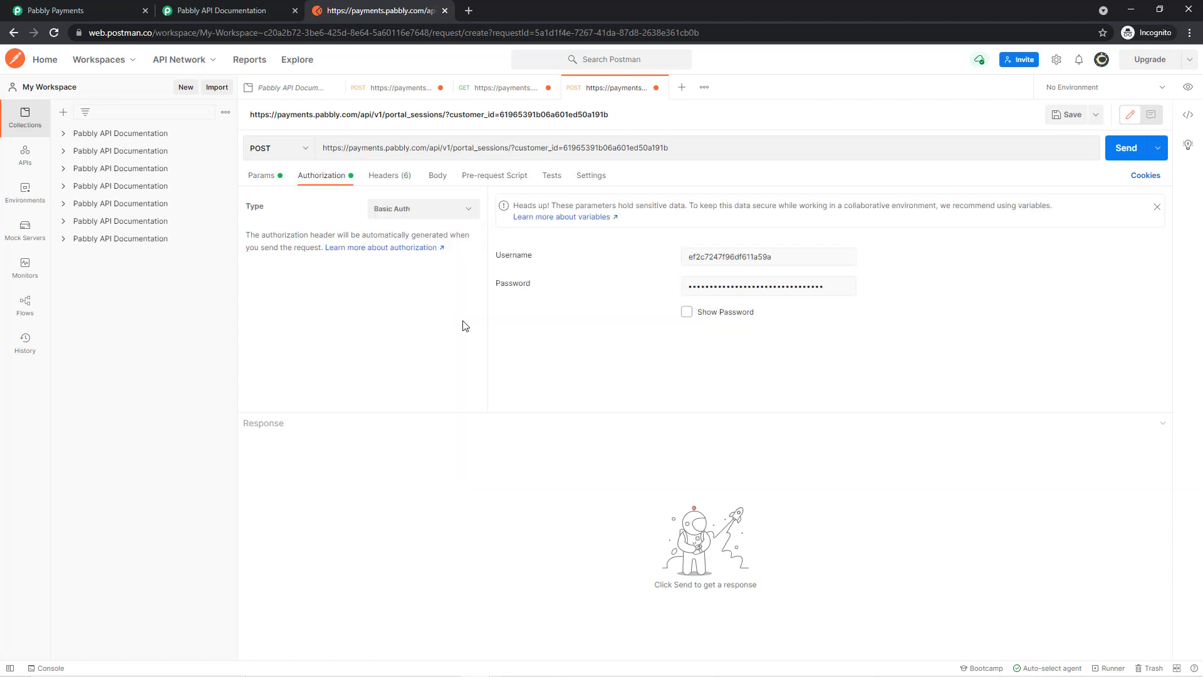
Step: Switch to Pabbly Payments and open the API Settings page within the account settings
click(804, 257)
click(56, 11)
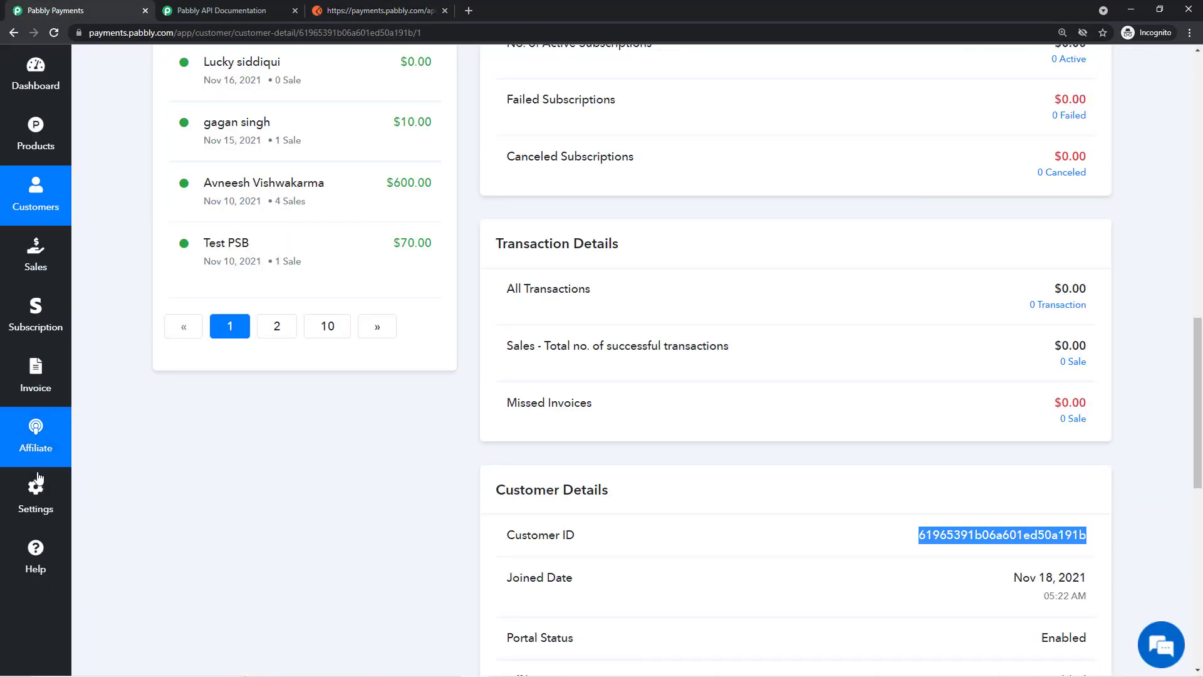
click(36, 495)
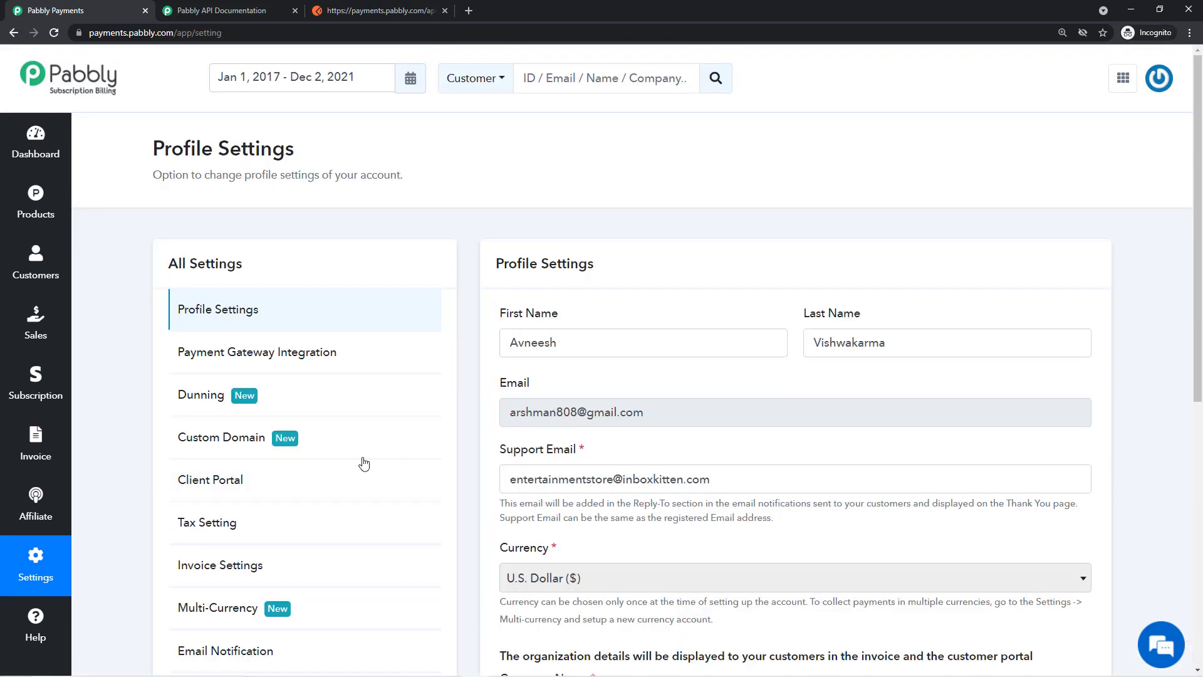
scroll(290, 485, down, 1)
scroll(290, 485, down, 2)
click(302, 245)
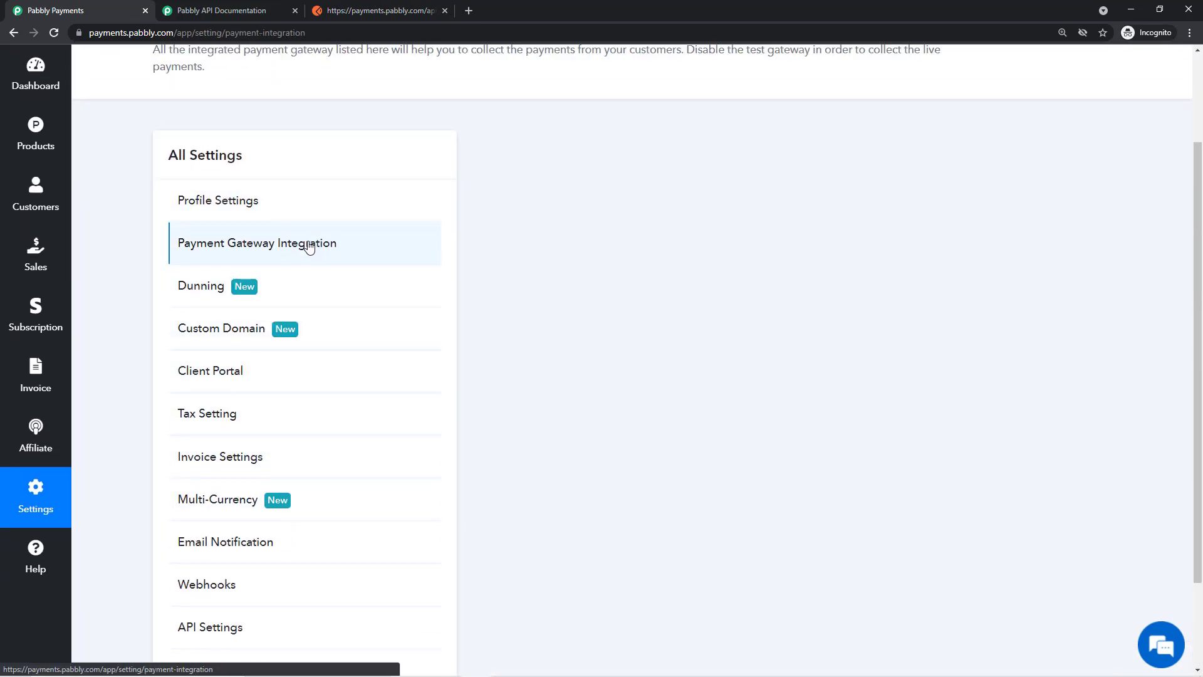
scroll(235, 545, down, 2)
click(237, 574)
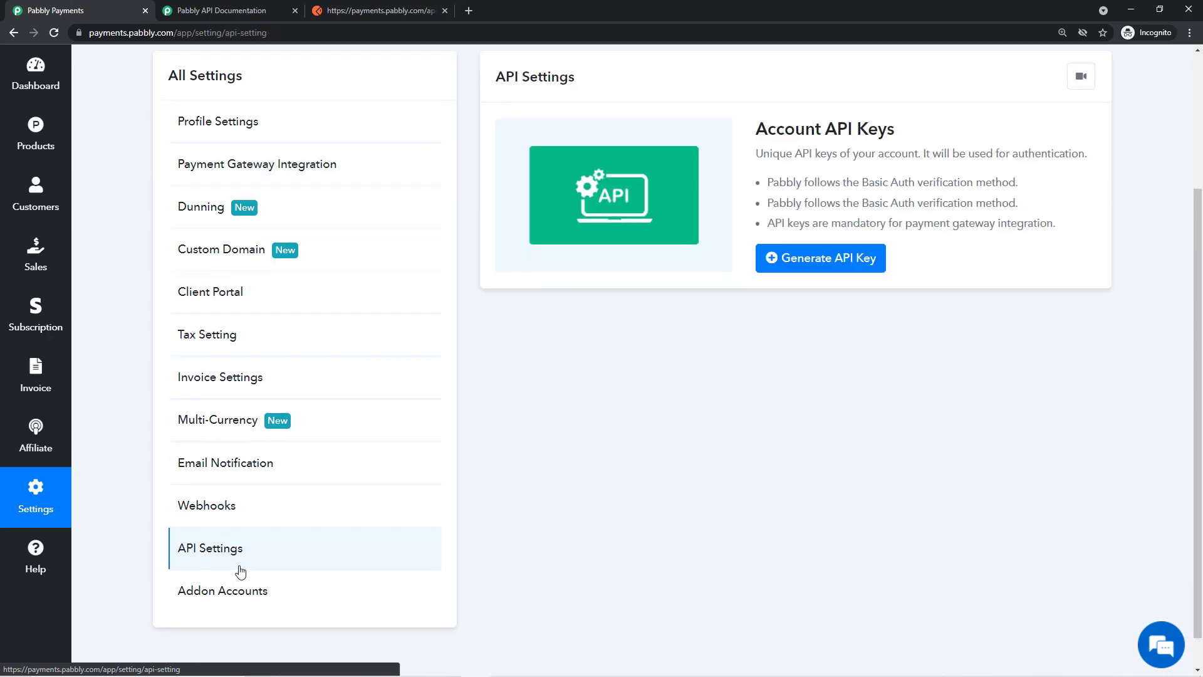
Step: Copy the account's API key from Pabbly Payments and paste it as the Basic Auth username in Postman, replacing the existing entry
scroll(779, 403, up, 3)
drag(948, 253, 1090, 249)
click(382, 9)
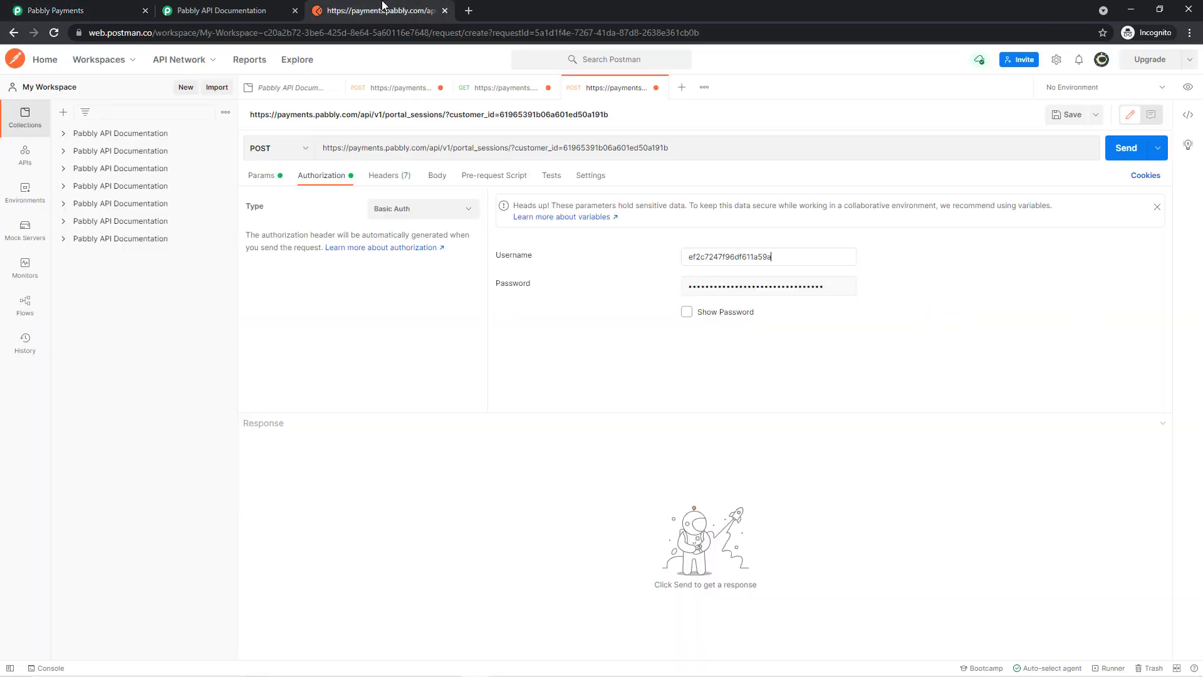
double_click(752, 256)
key(ctrl+c)
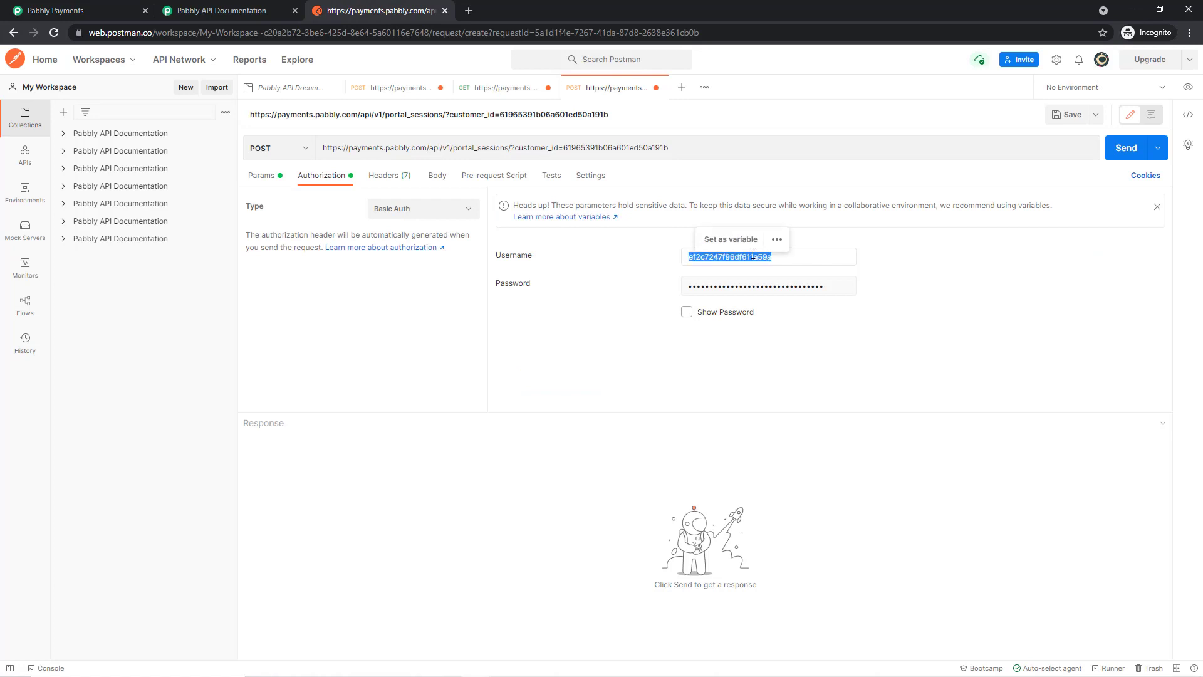
key(BackSpace)
key(ctrl+v)
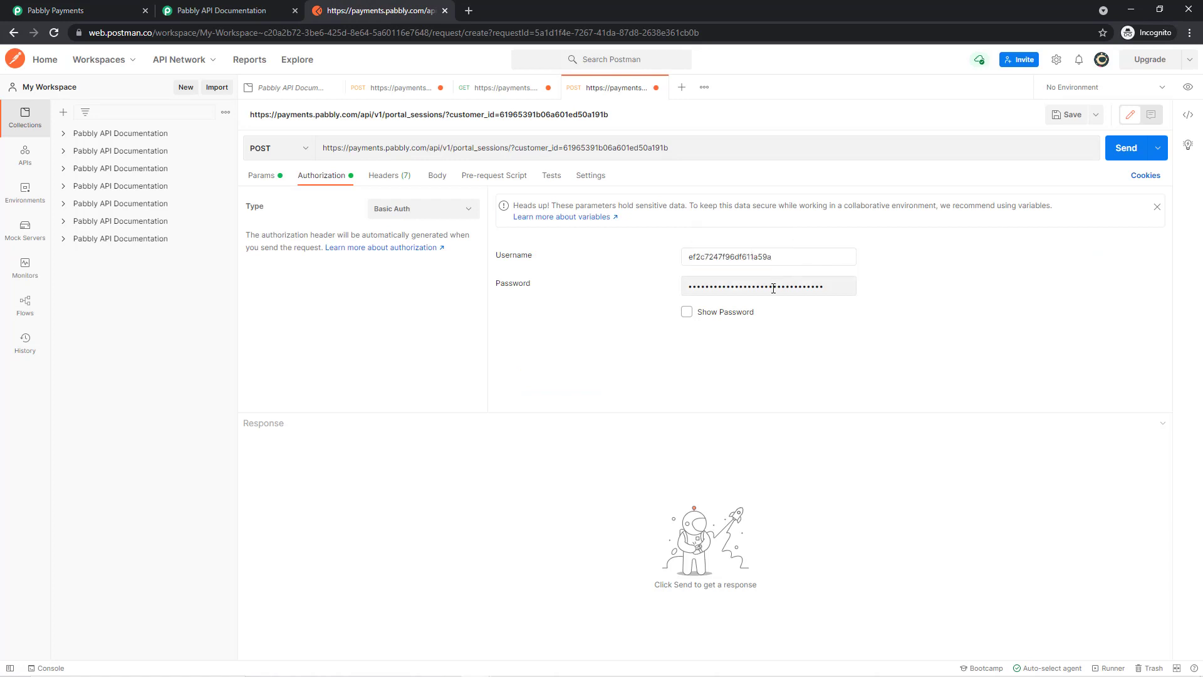
Step: Clear the Basic Auth password in Postman and replace it with the secret key copied from the Pabbly Payments API settings
double_click(773, 288)
key(BackSpace)
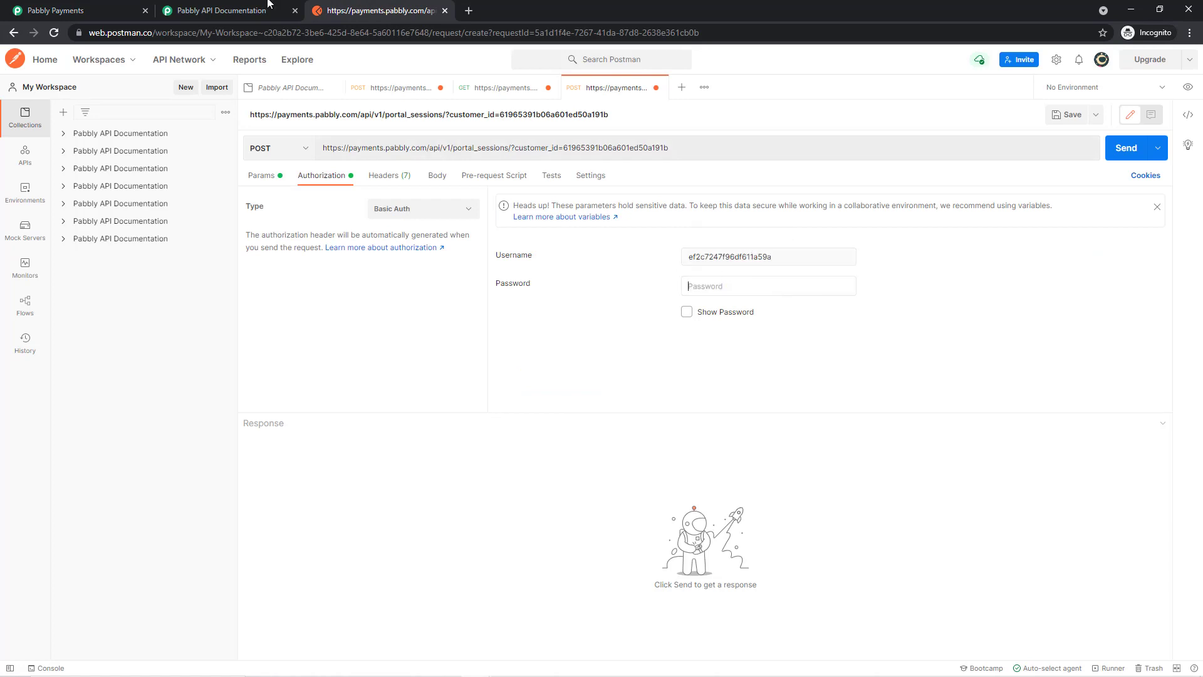
click(109, 9)
drag(847, 292, 1107, 300)
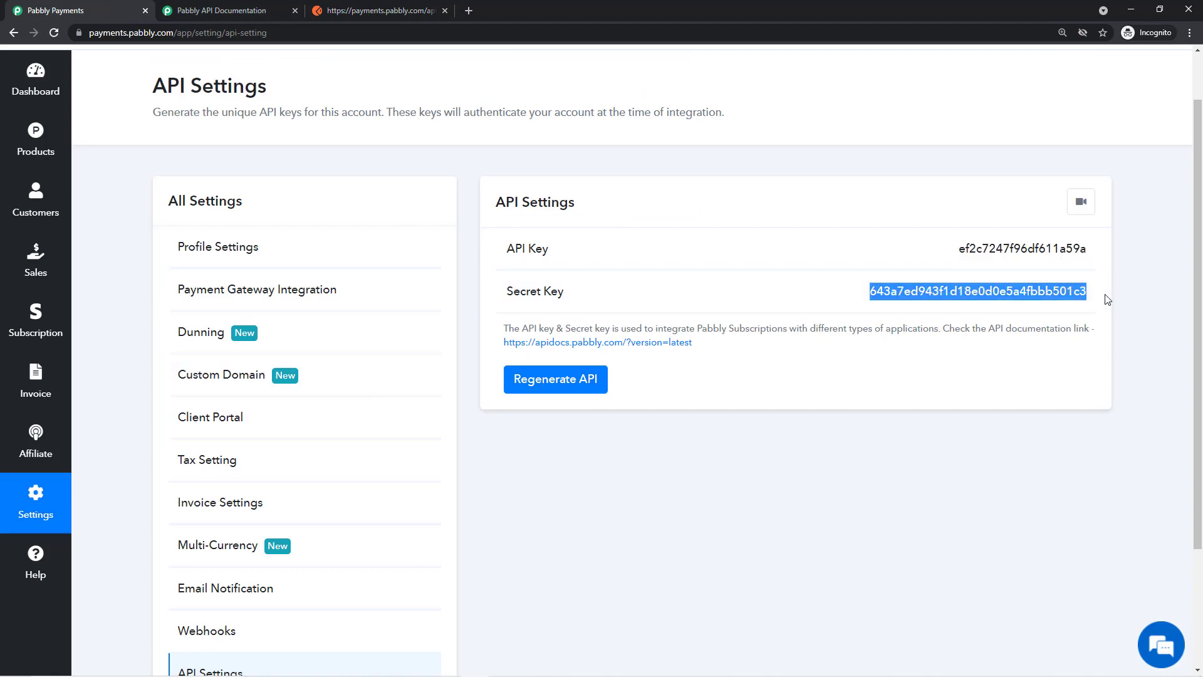
key(ctrl+c)
click(384, 9)
key(ctrl+v)
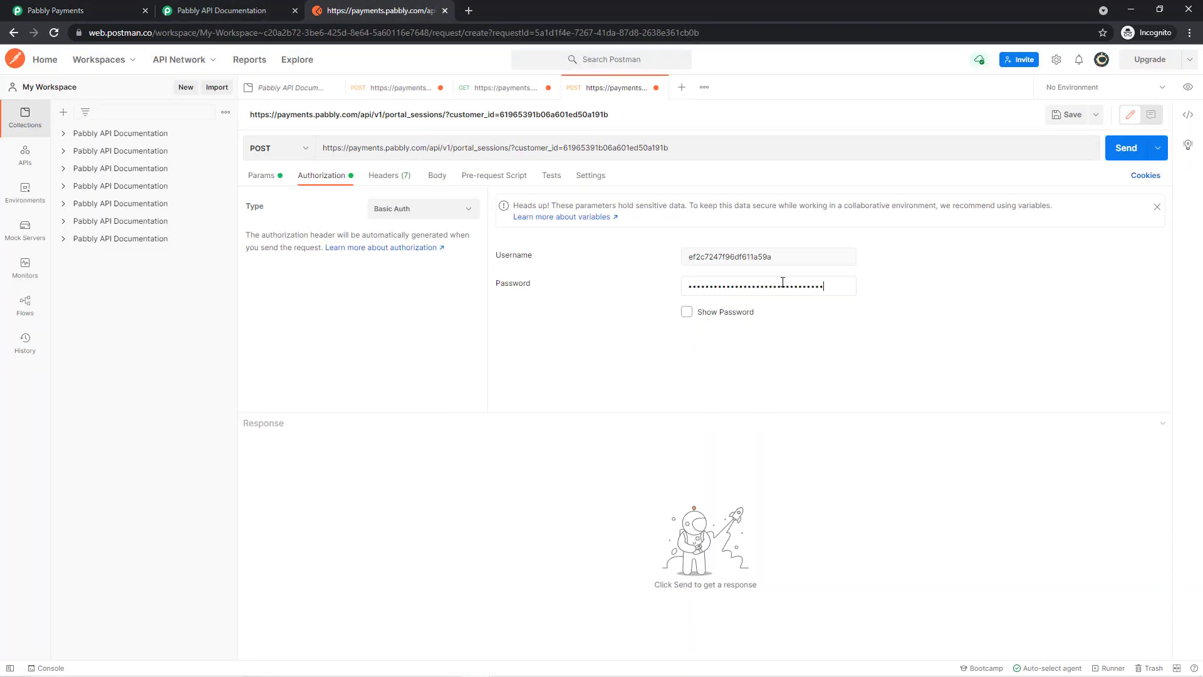
Step: Review the request's query parameters, then expand the example response in the API documentation and examine its access_url value
click(274, 178)
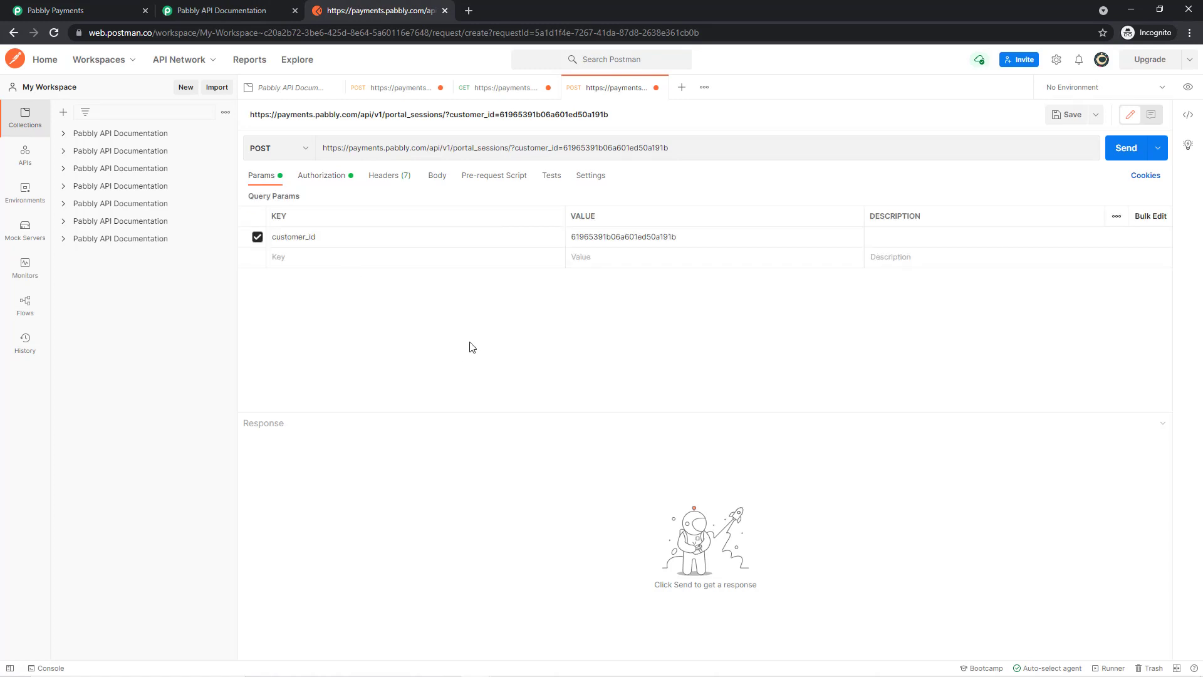
click(270, 8)
click(934, 478)
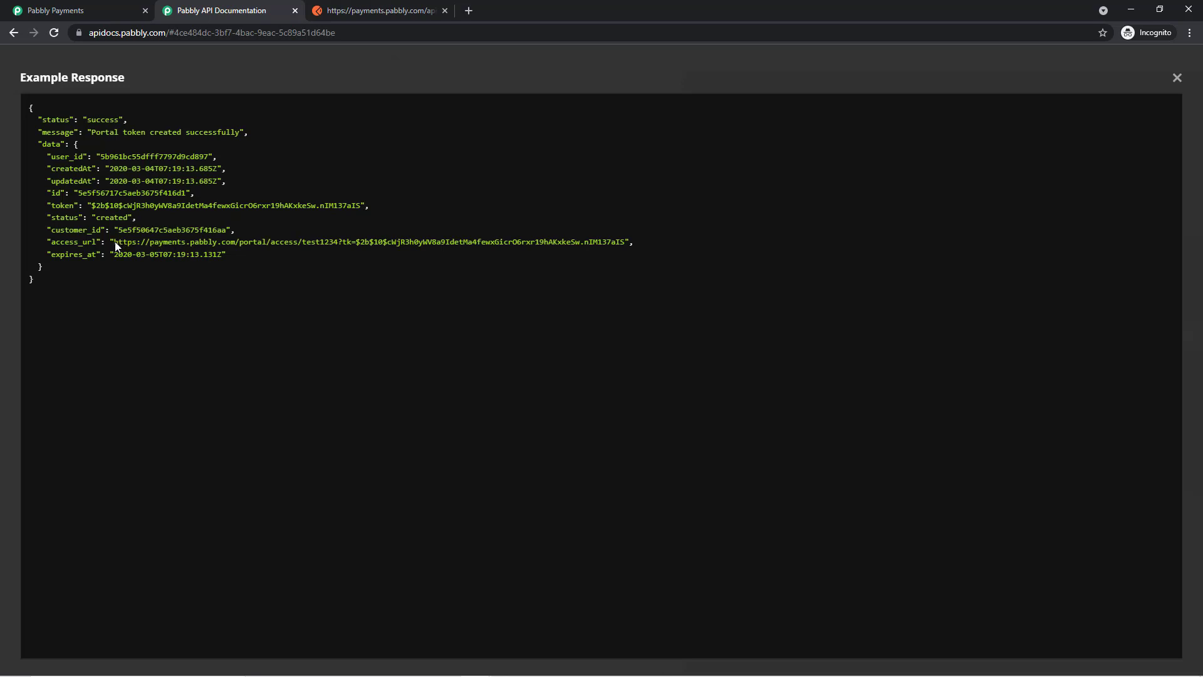
drag(115, 242, 624, 244)
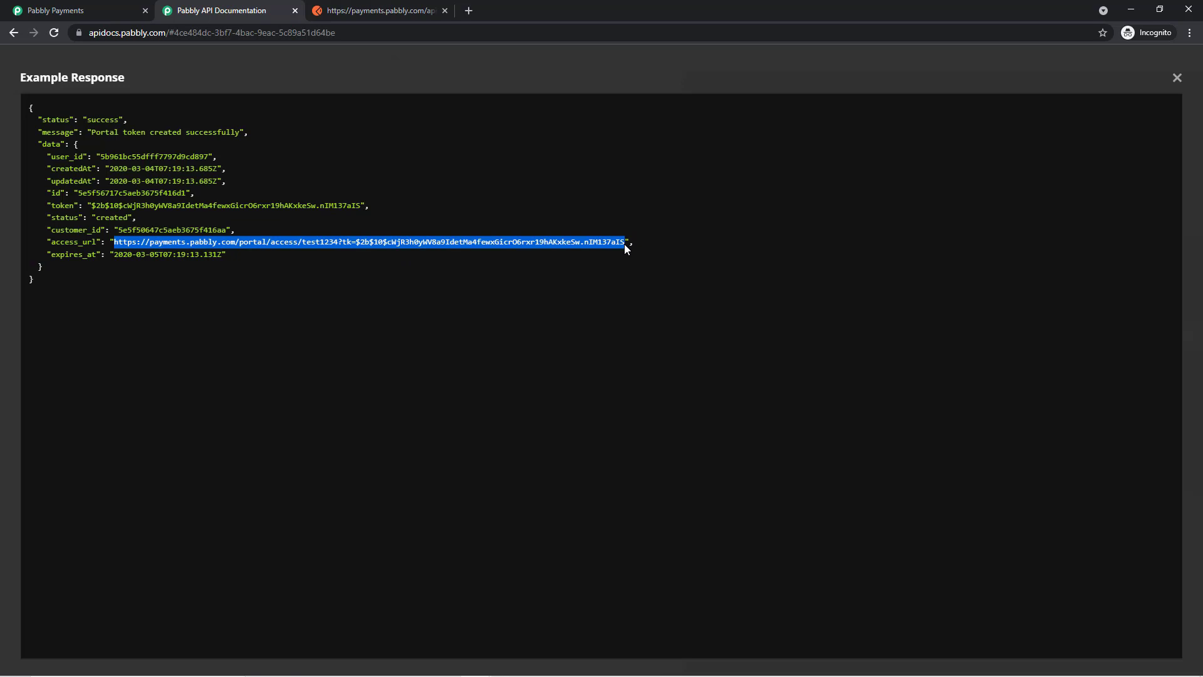
click(88, 10)
Step: Return to Postman, send the portal session request and copy the access_url value from the response
click(351, 11)
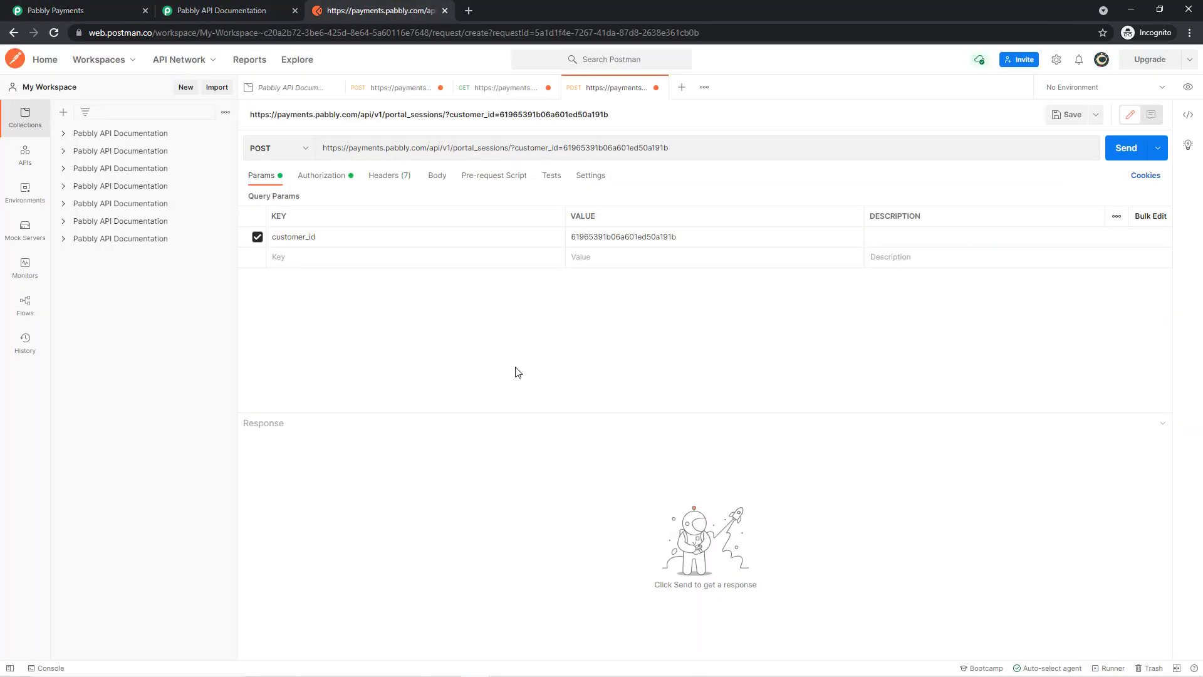
click(1125, 146)
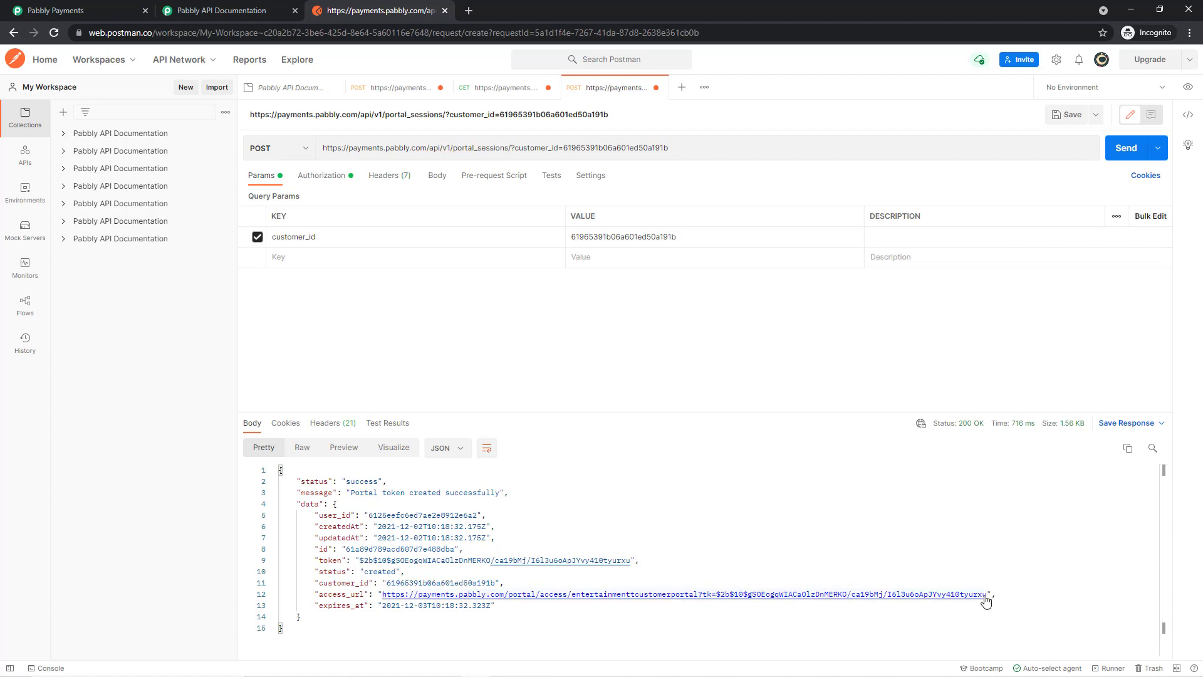
drag(988, 597, 384, 595)
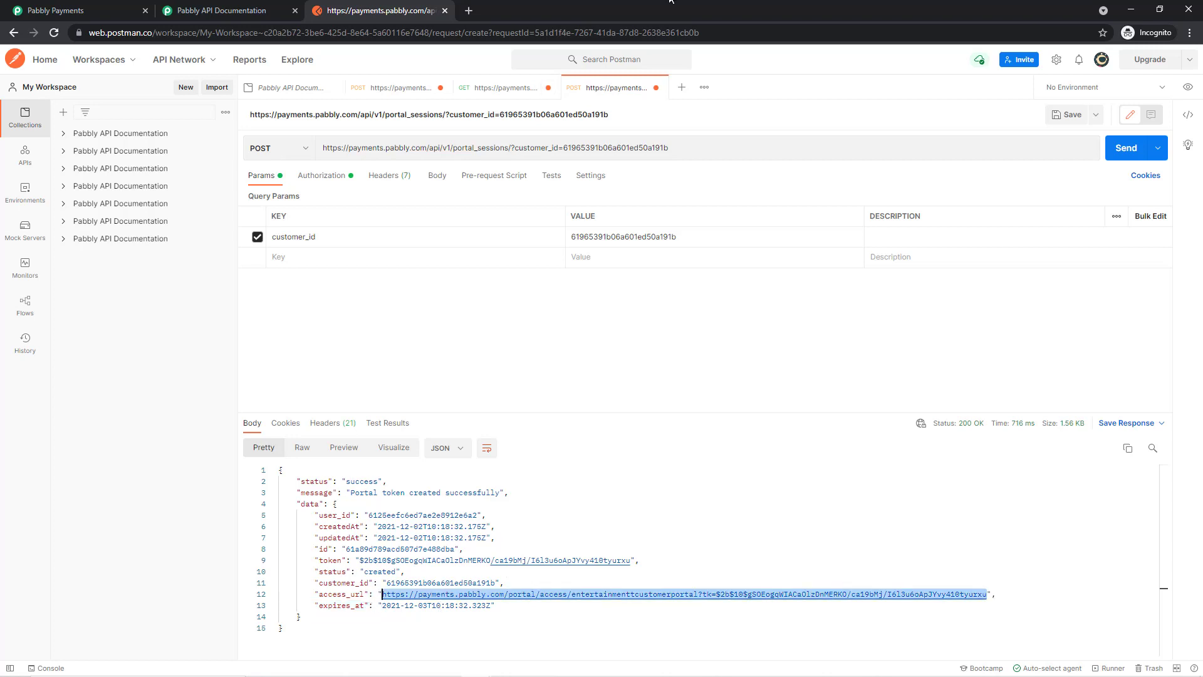
key(ctrl+c)
Step: Open the copied access URL, including its portal token, in a new browser tab
click(469, 10)
key(ctrl+v)
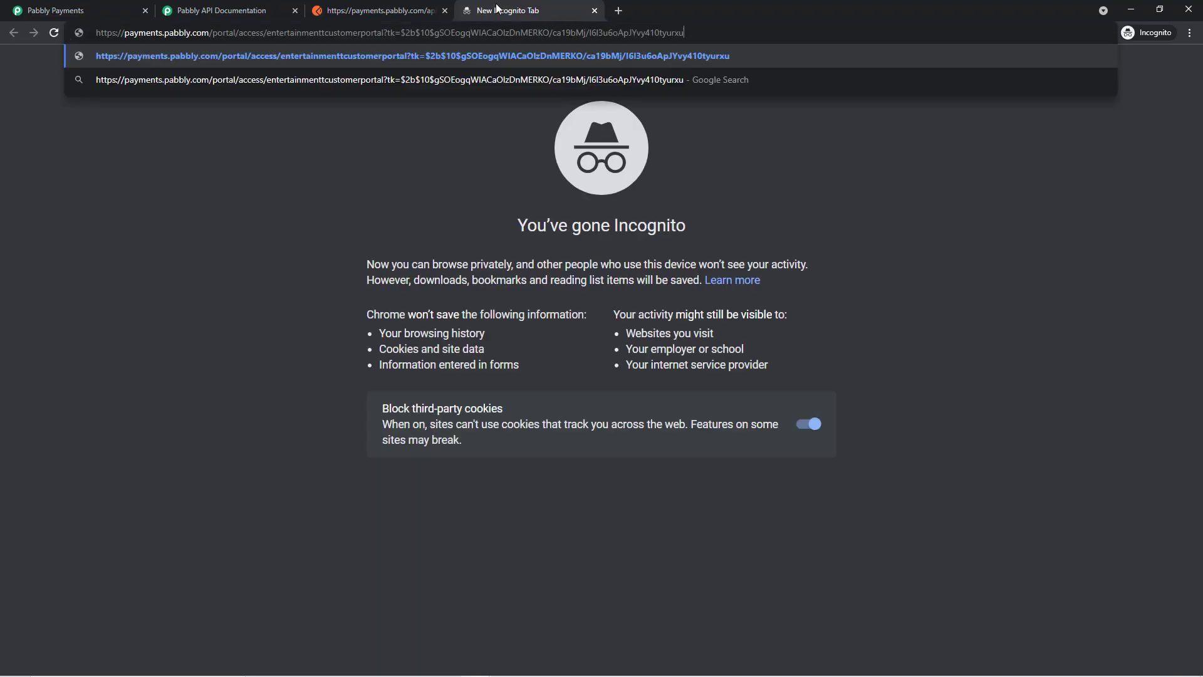
key(Return)
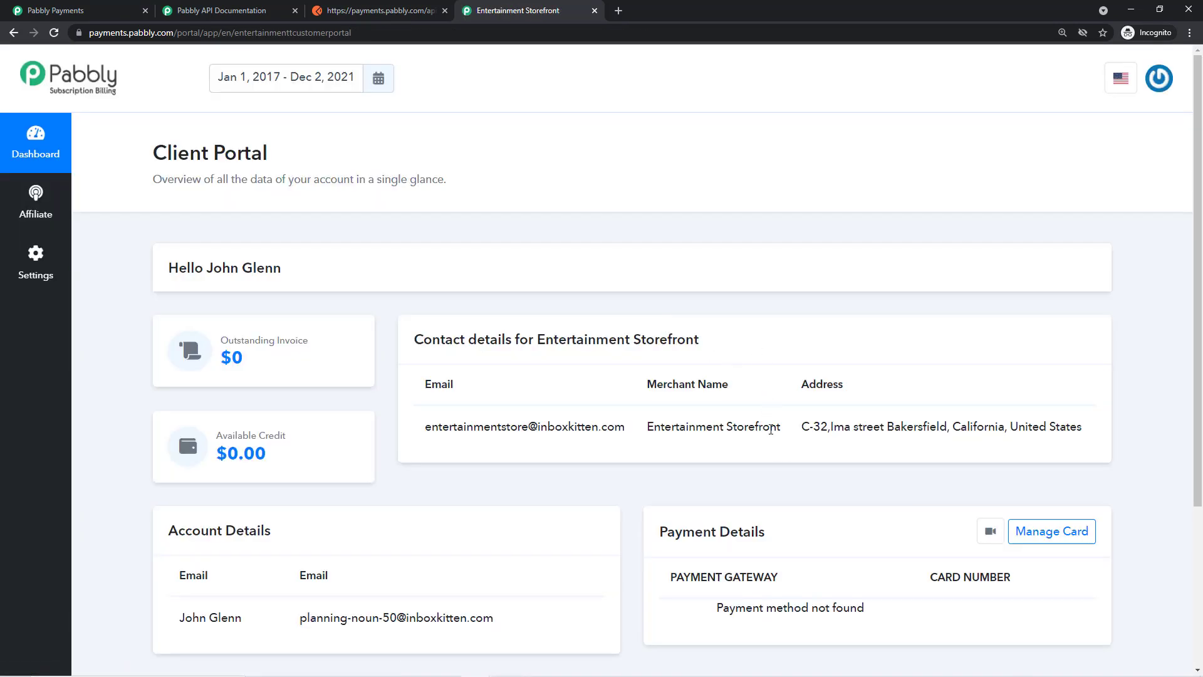
Step: Examine the customer's account details on the client portal dashboard
scroll(351, 633, down, 1)
drag(271, 559, 176, 558)
click(140, 502)
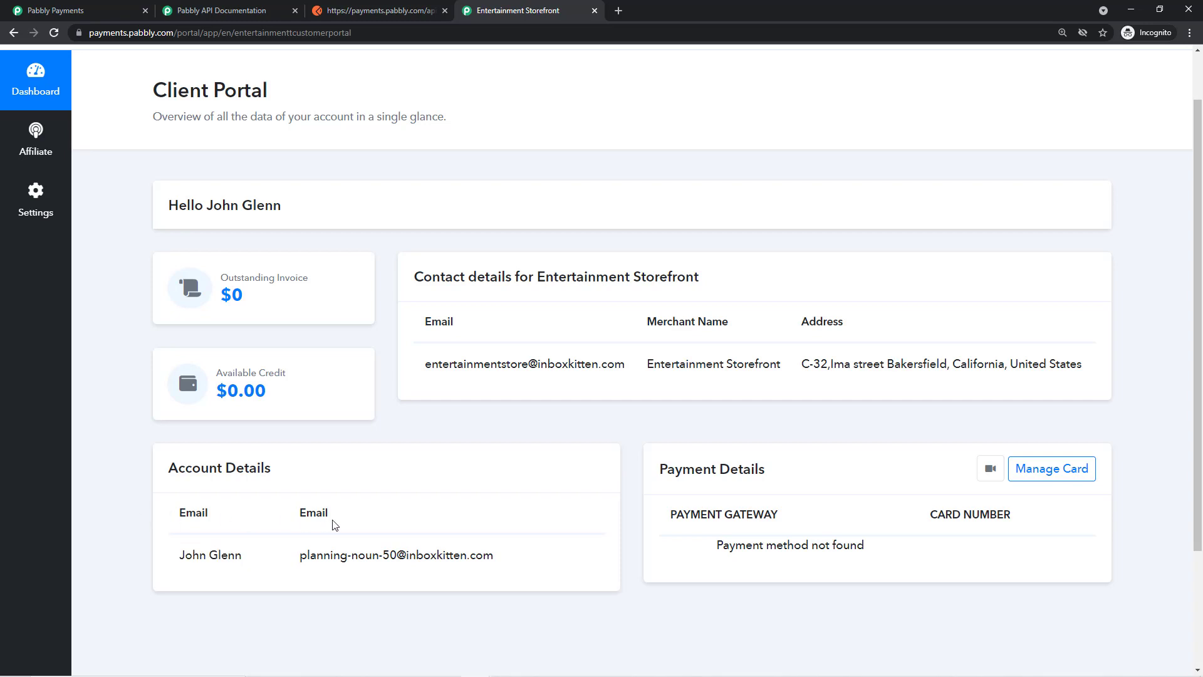
scroll(357, 525, up, 1)
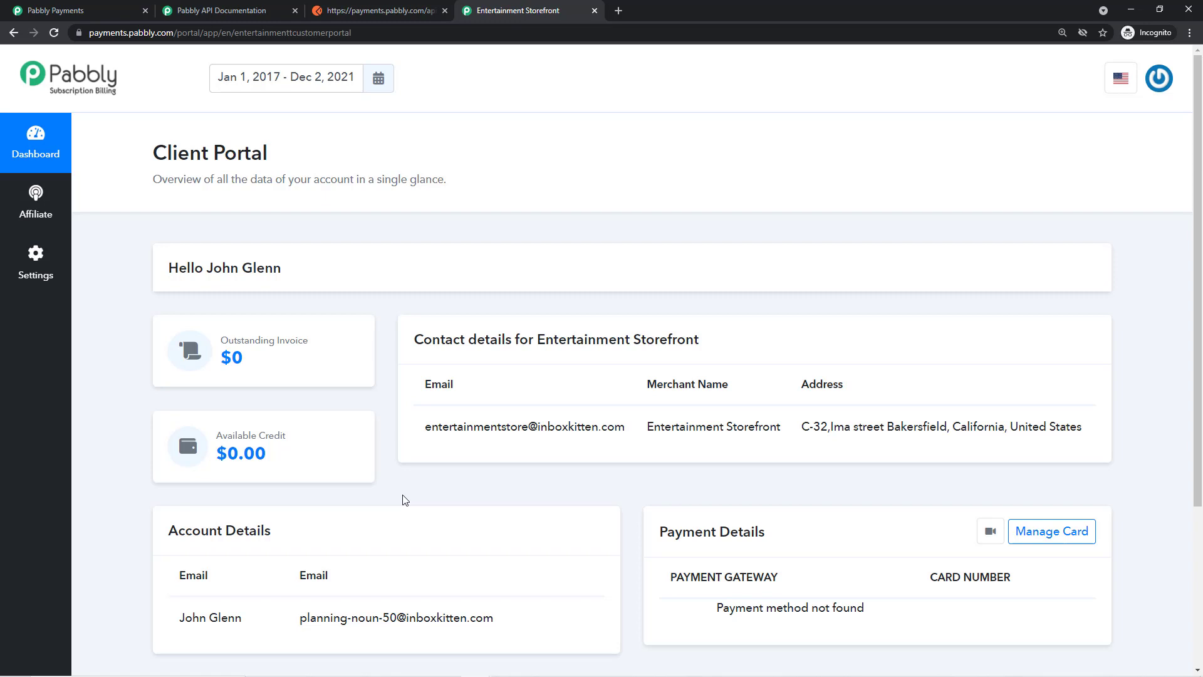
Step: Switch back through Postman to the API documentation and close the expanded example response
click(363, 7)
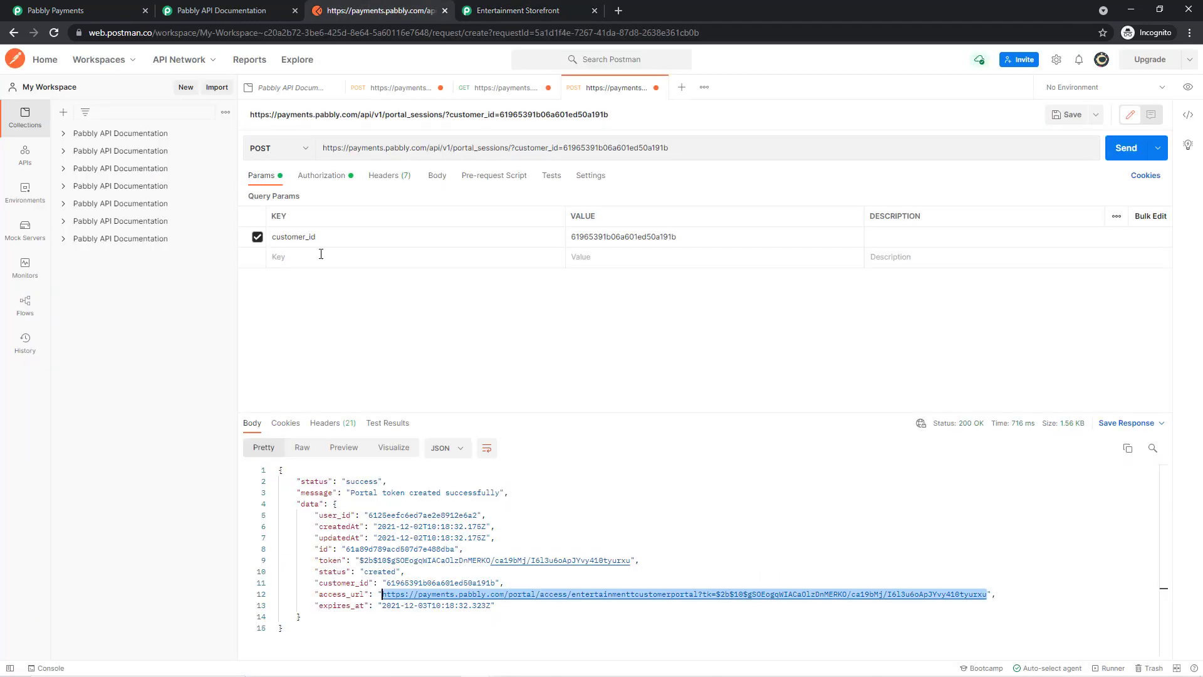
click(268, 6)
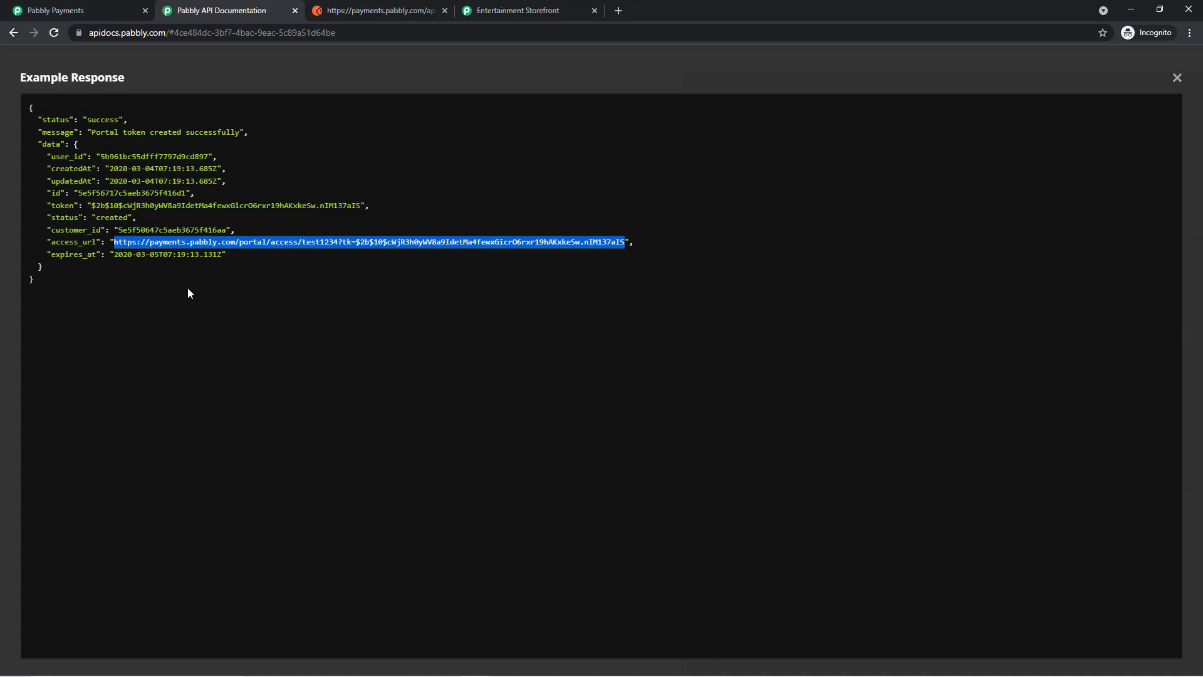
click(1175, 83)
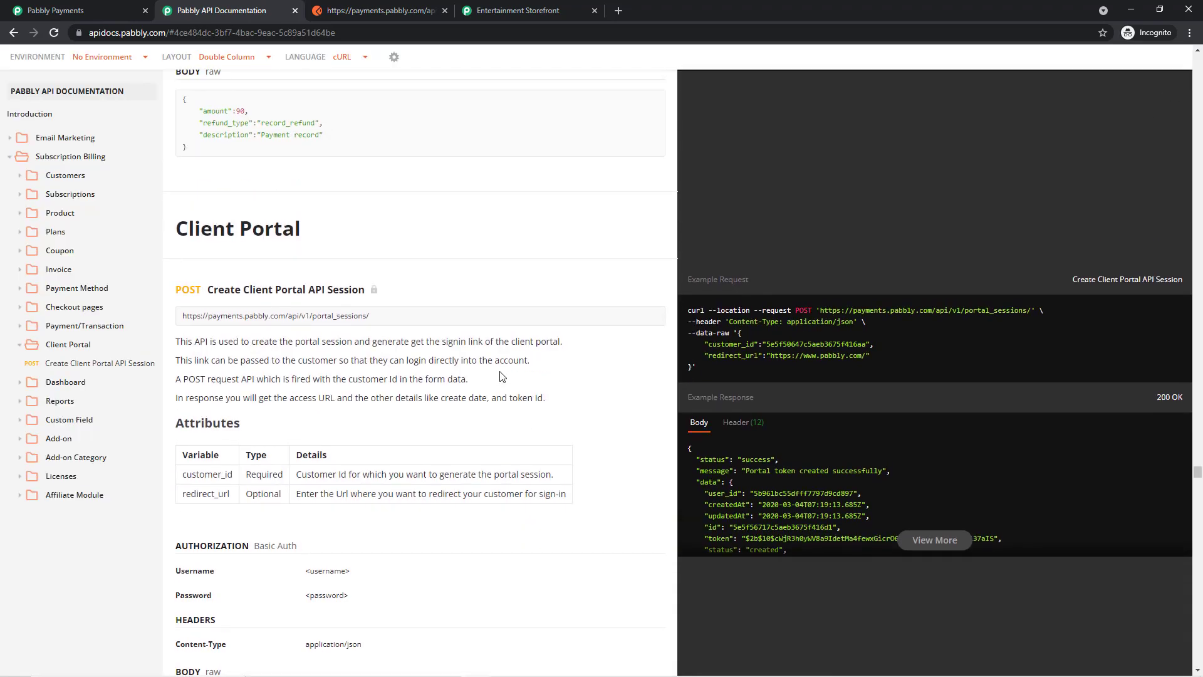